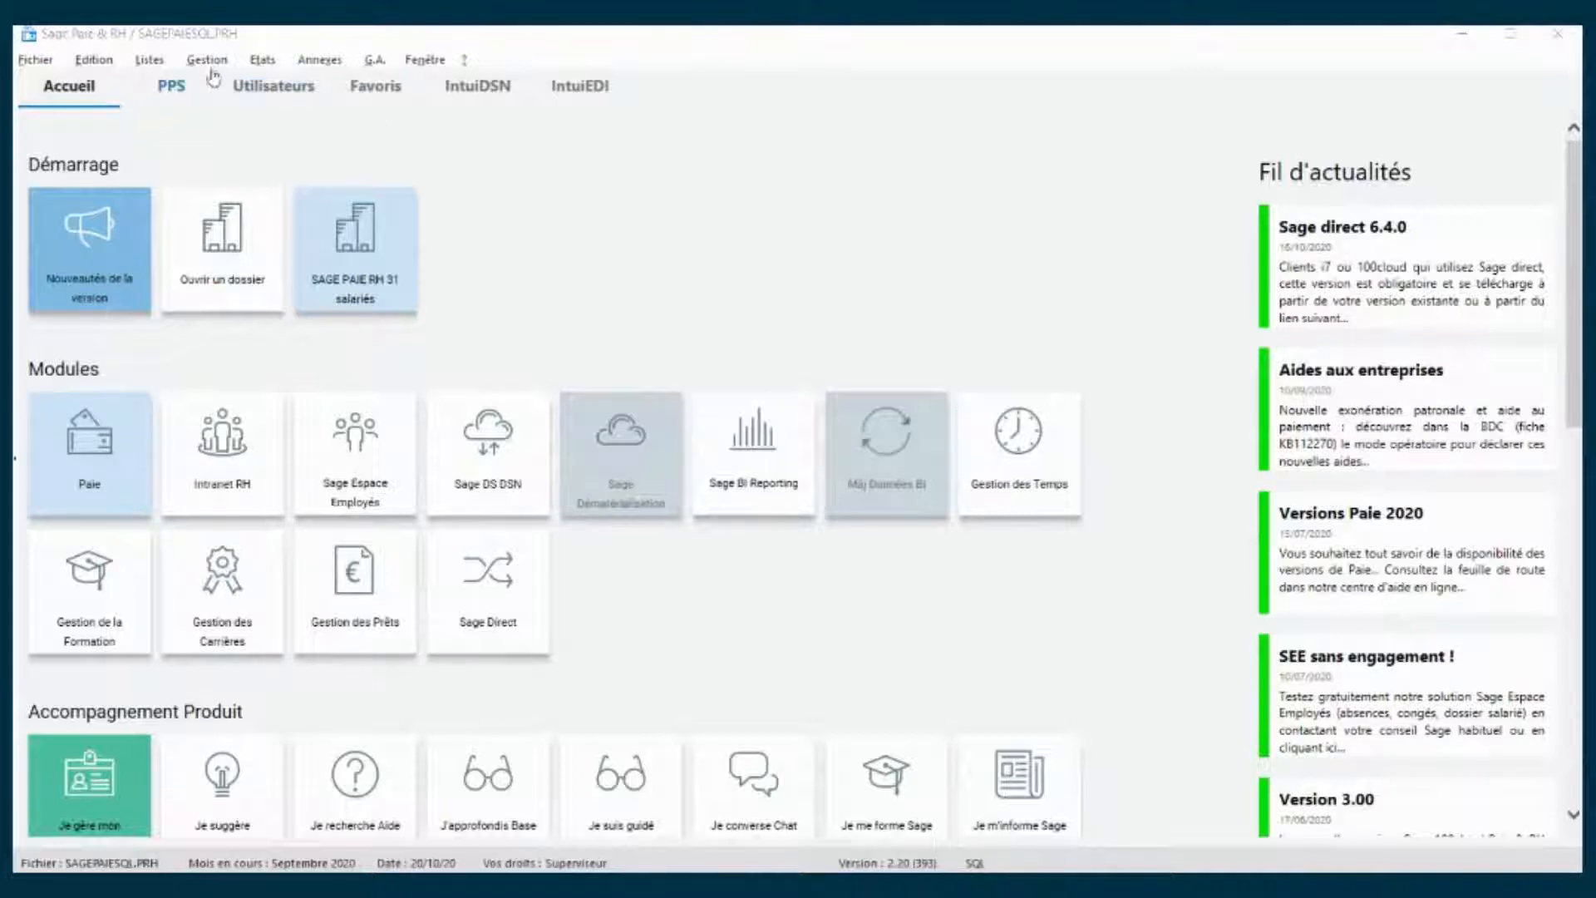
Open the employee payslip list and look through all employees
{"action": "left_click", "coordinate": [207, 60]}
{"action": "left_click", "coordinate": [242, 123]}
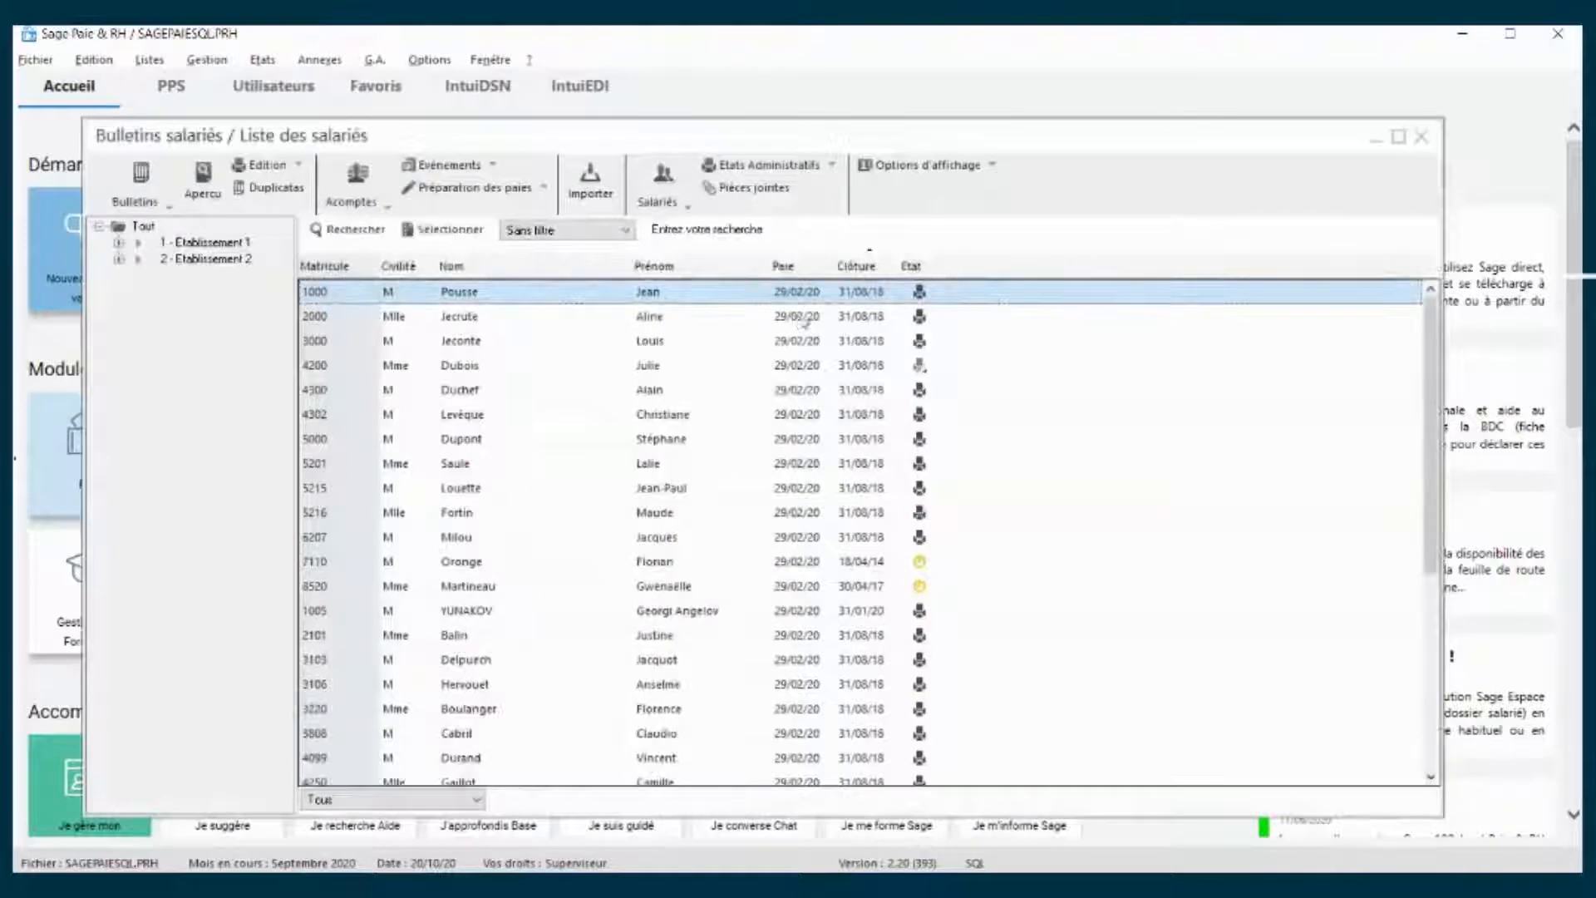
{"action": "key", "text": "ctrl"}
{"action": "key", "text": "ctrl"}
{"action": "key", "text": "ctrl"}
{"action": "scroll", "coordinate": [923, 584], "scroll_direction": "down", "scroll_amount": 2}
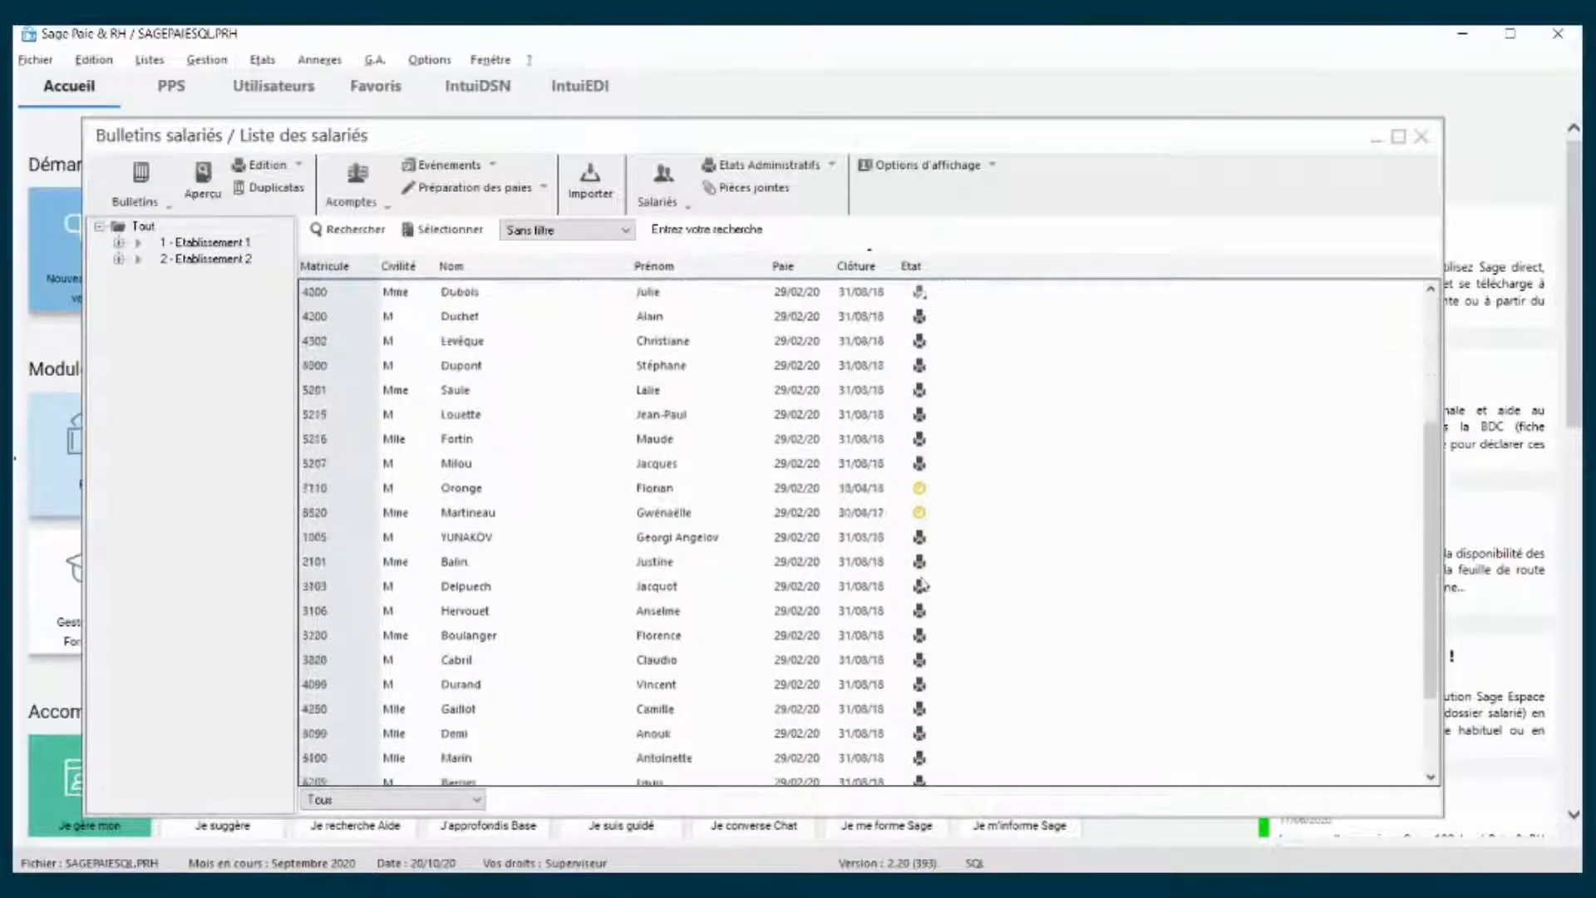
Browse the employees by establishment and category, ending on the 010 - Cadre group of Etablissement 1
{"action": "left_click", "coordinate": [202, 244]}
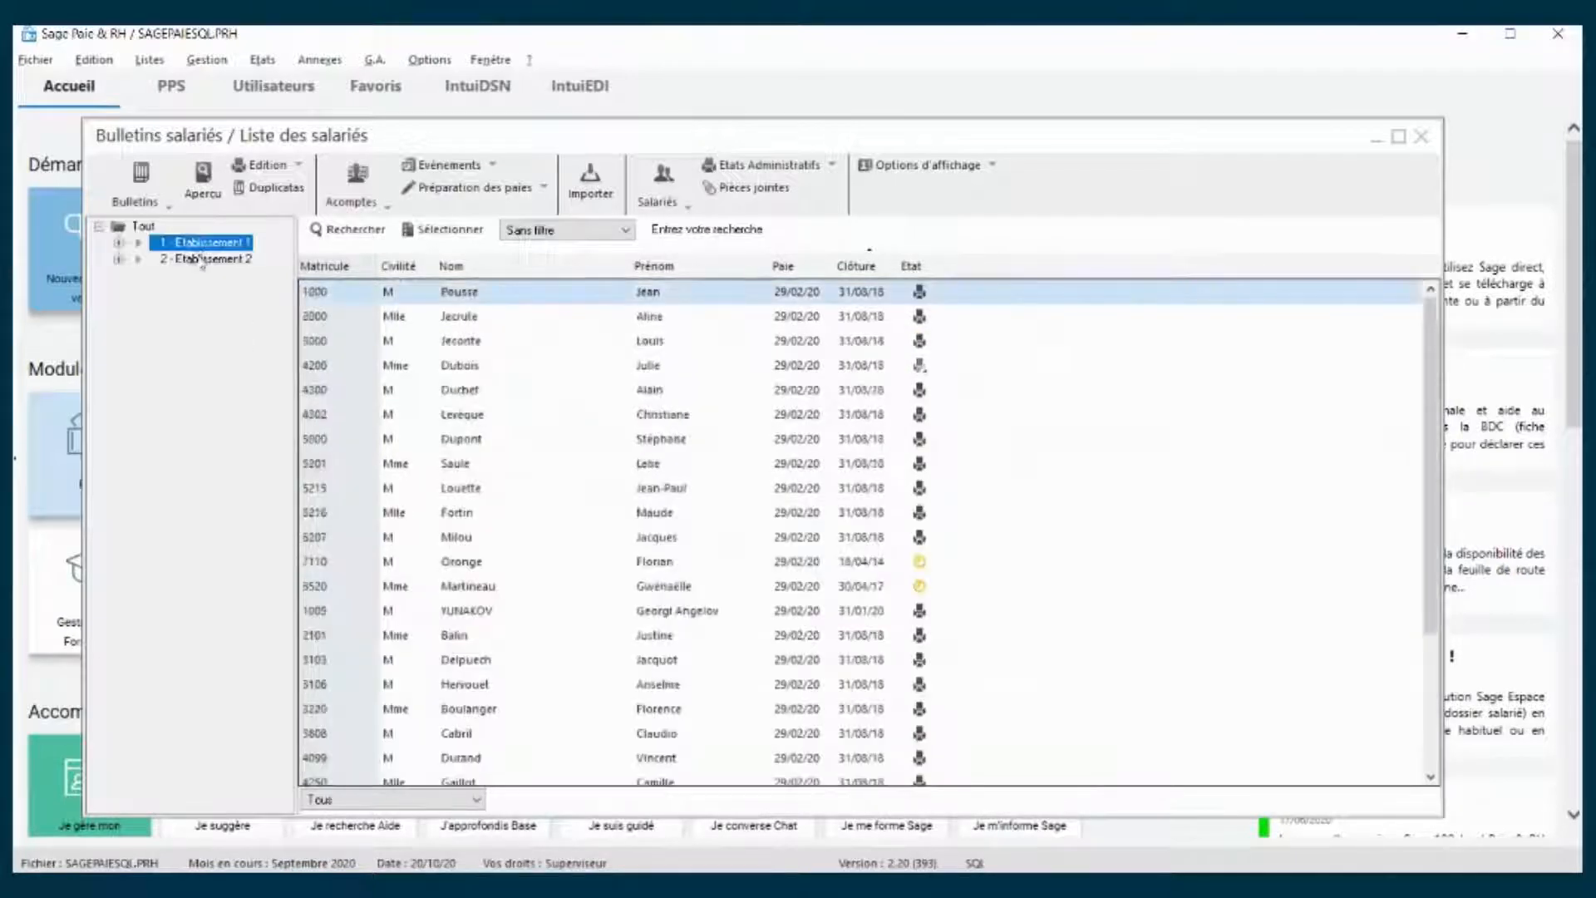
{"action": "left_click", "coordinate": [199, 258]}
{"action": "left_click", "coordinate": [120, 244]}
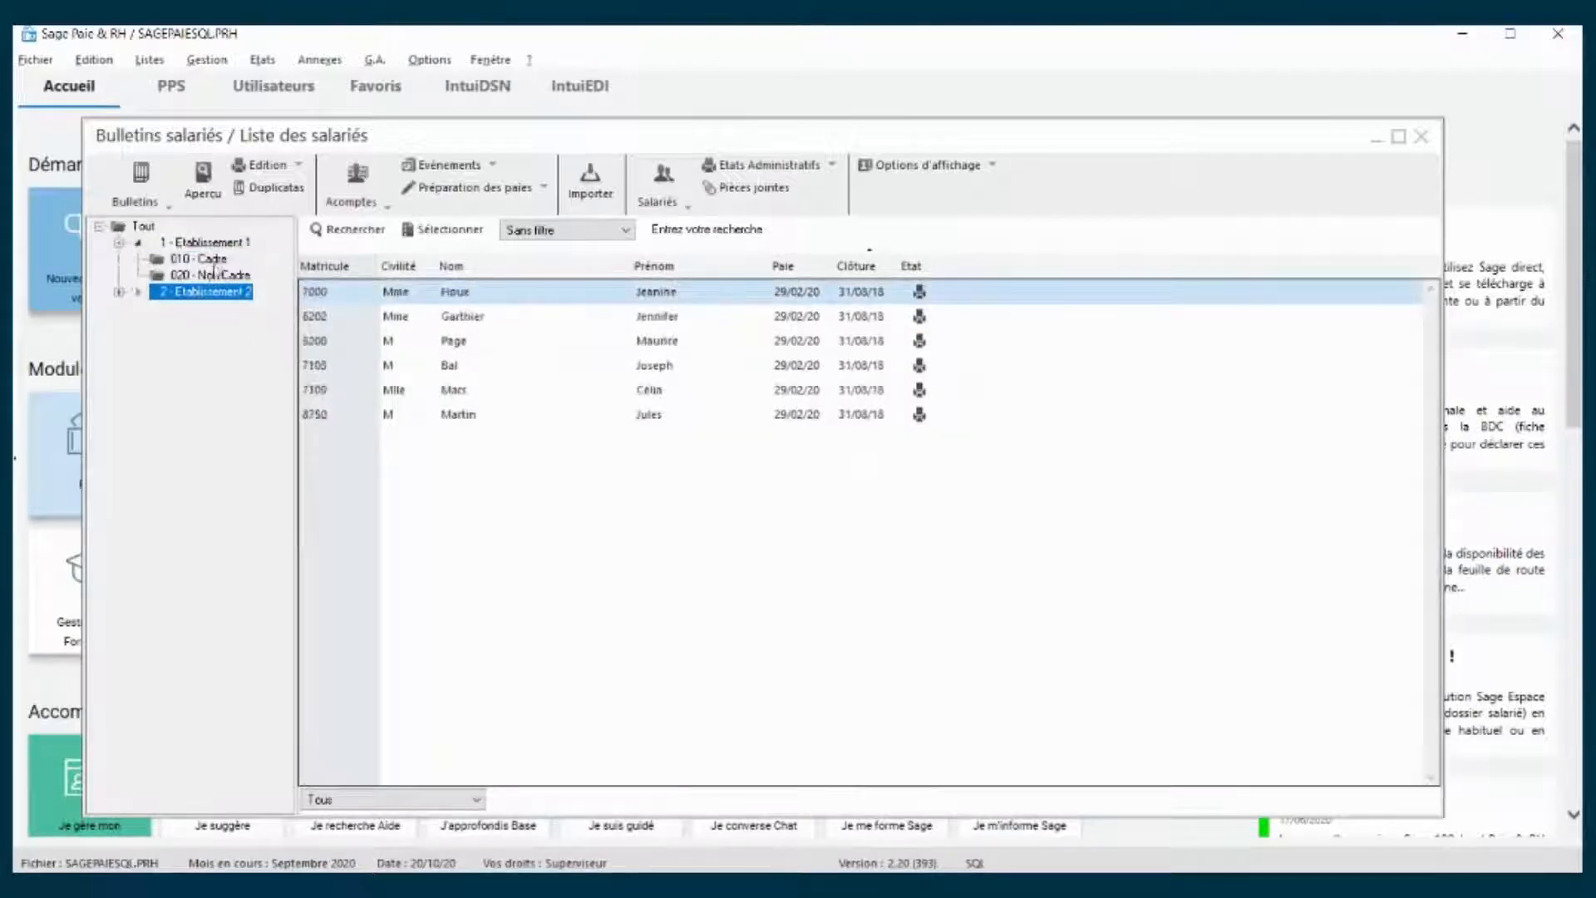
{"action": "left_click", "coordinate": [216, 263]}
{"action": "left_click", "coordinate": [220, 275]}
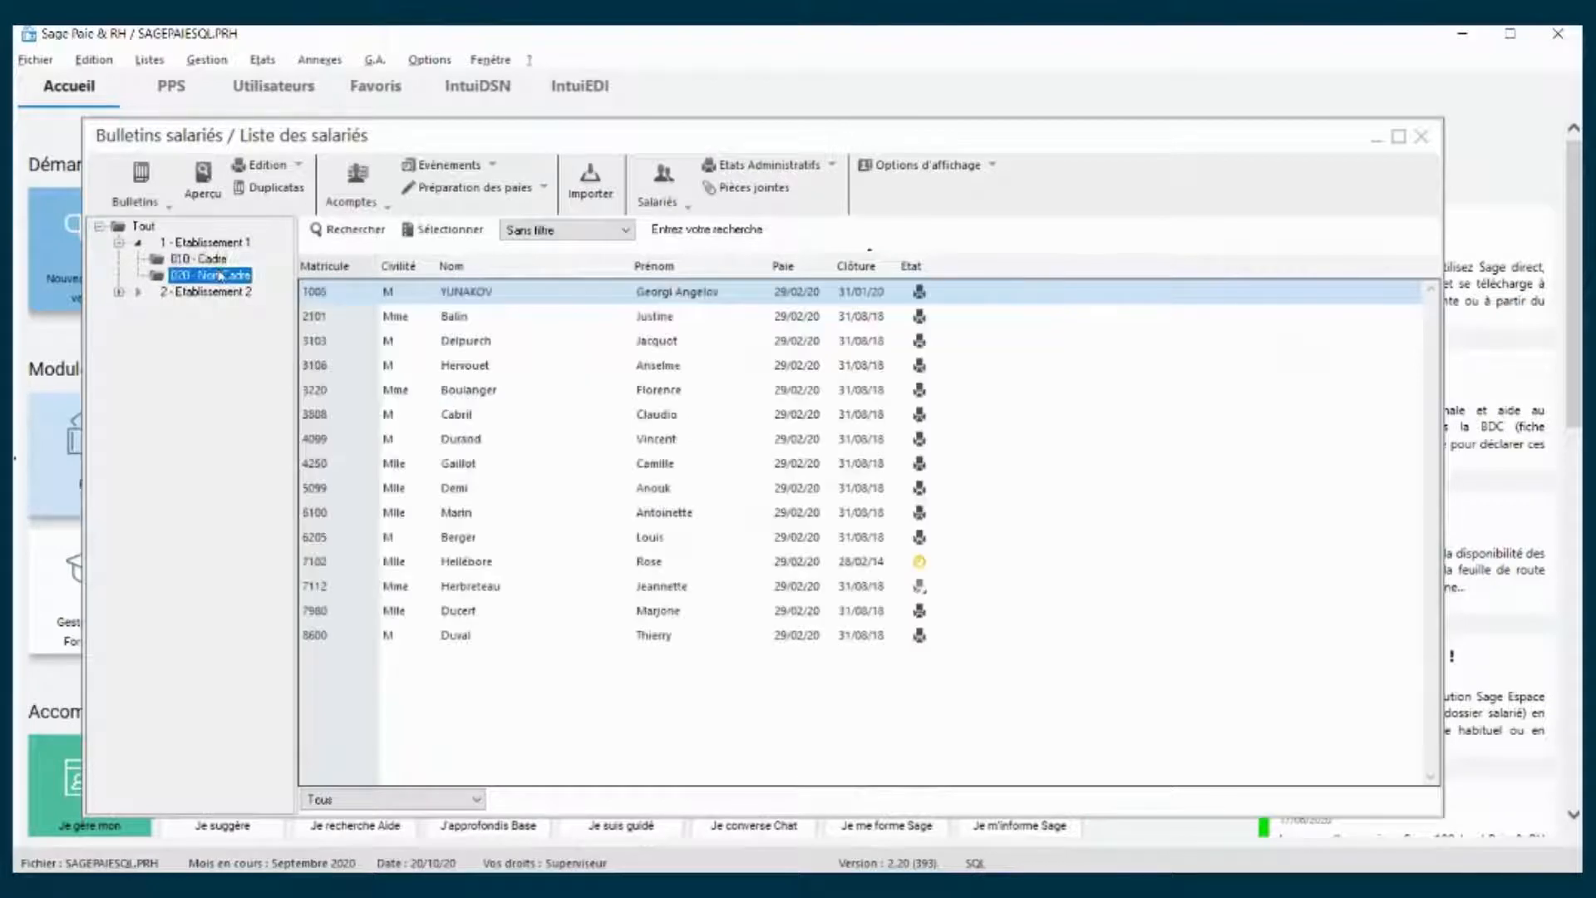
{"action": "left_click", "coordinate": [212, 261]}
{"action": "key", "text": "ctrl"}
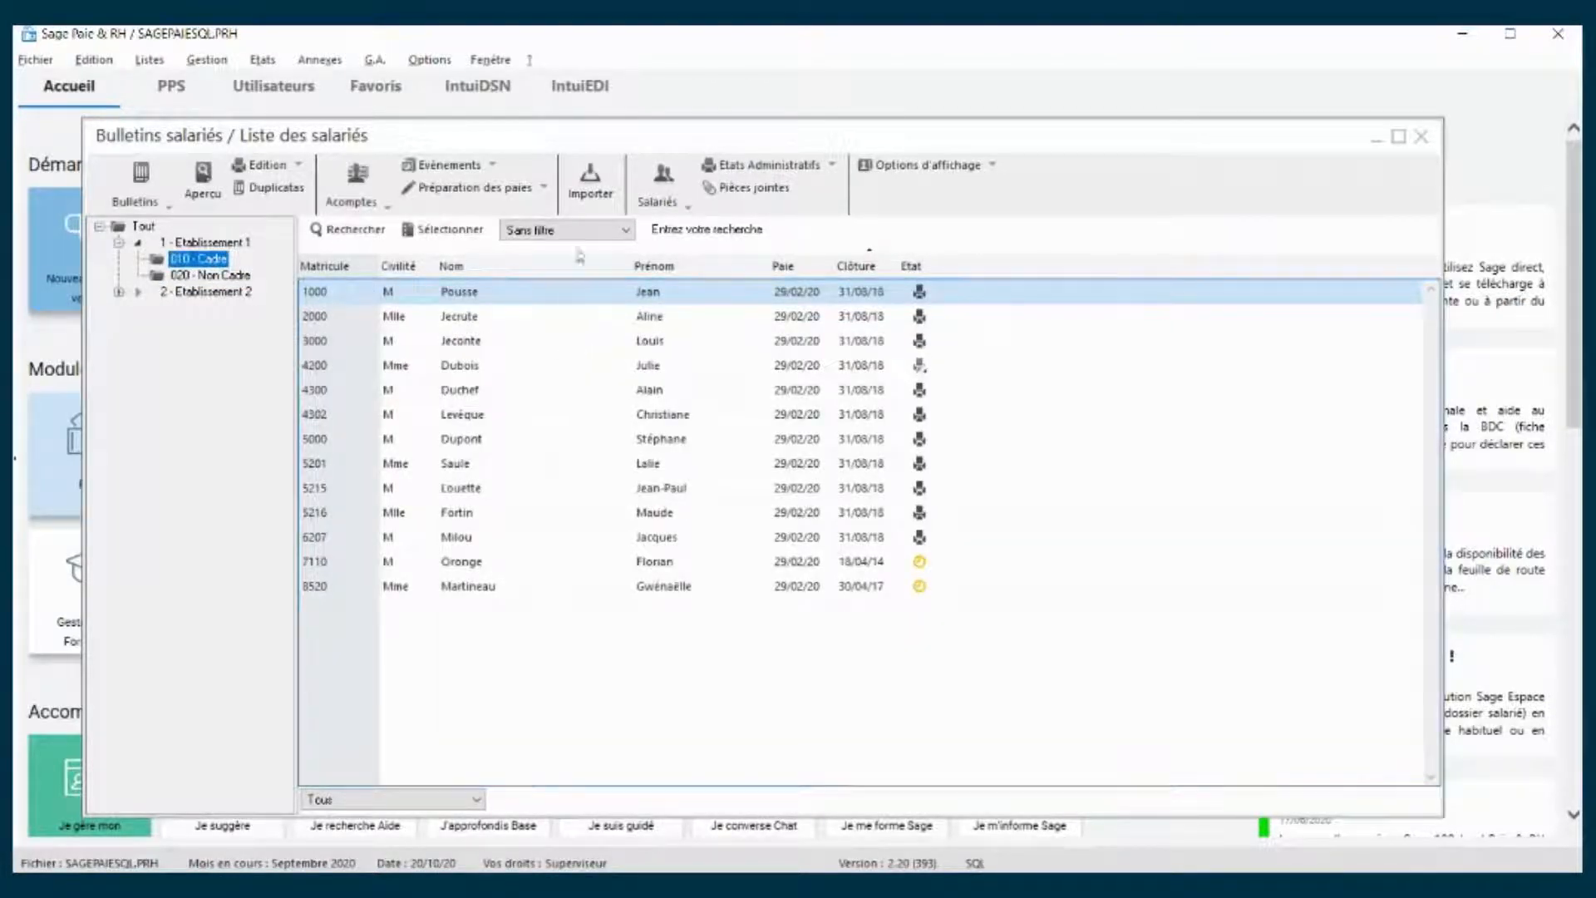
{"action": "key", "text": "ctrl"}
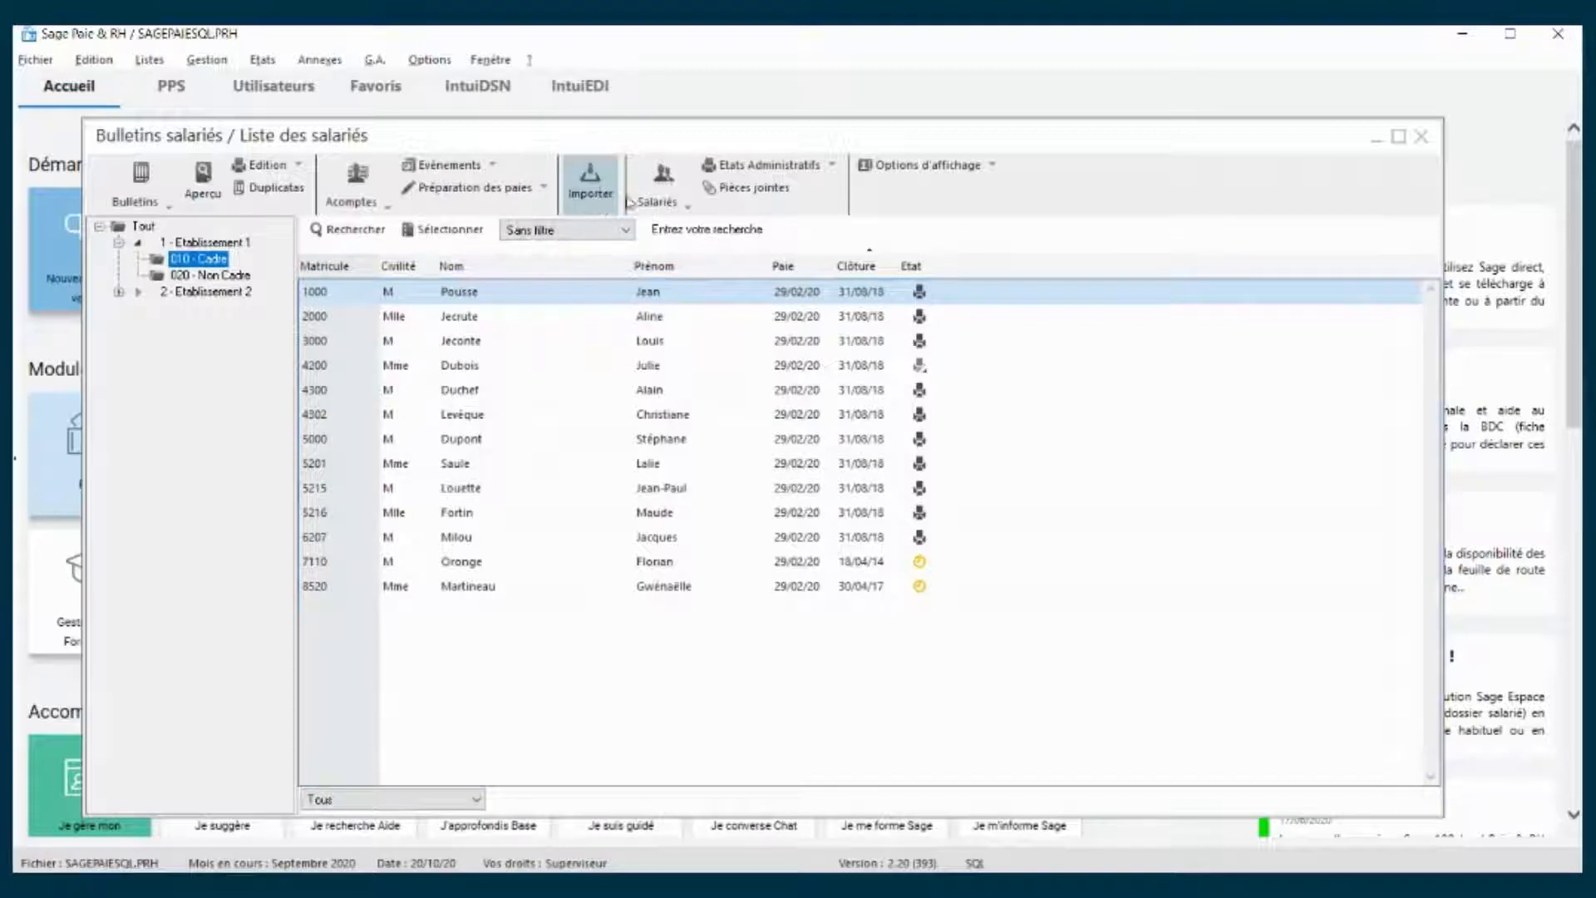
{"action": "key", "text": "ctrl"}
{"action": "key", "text": "ctrl"}
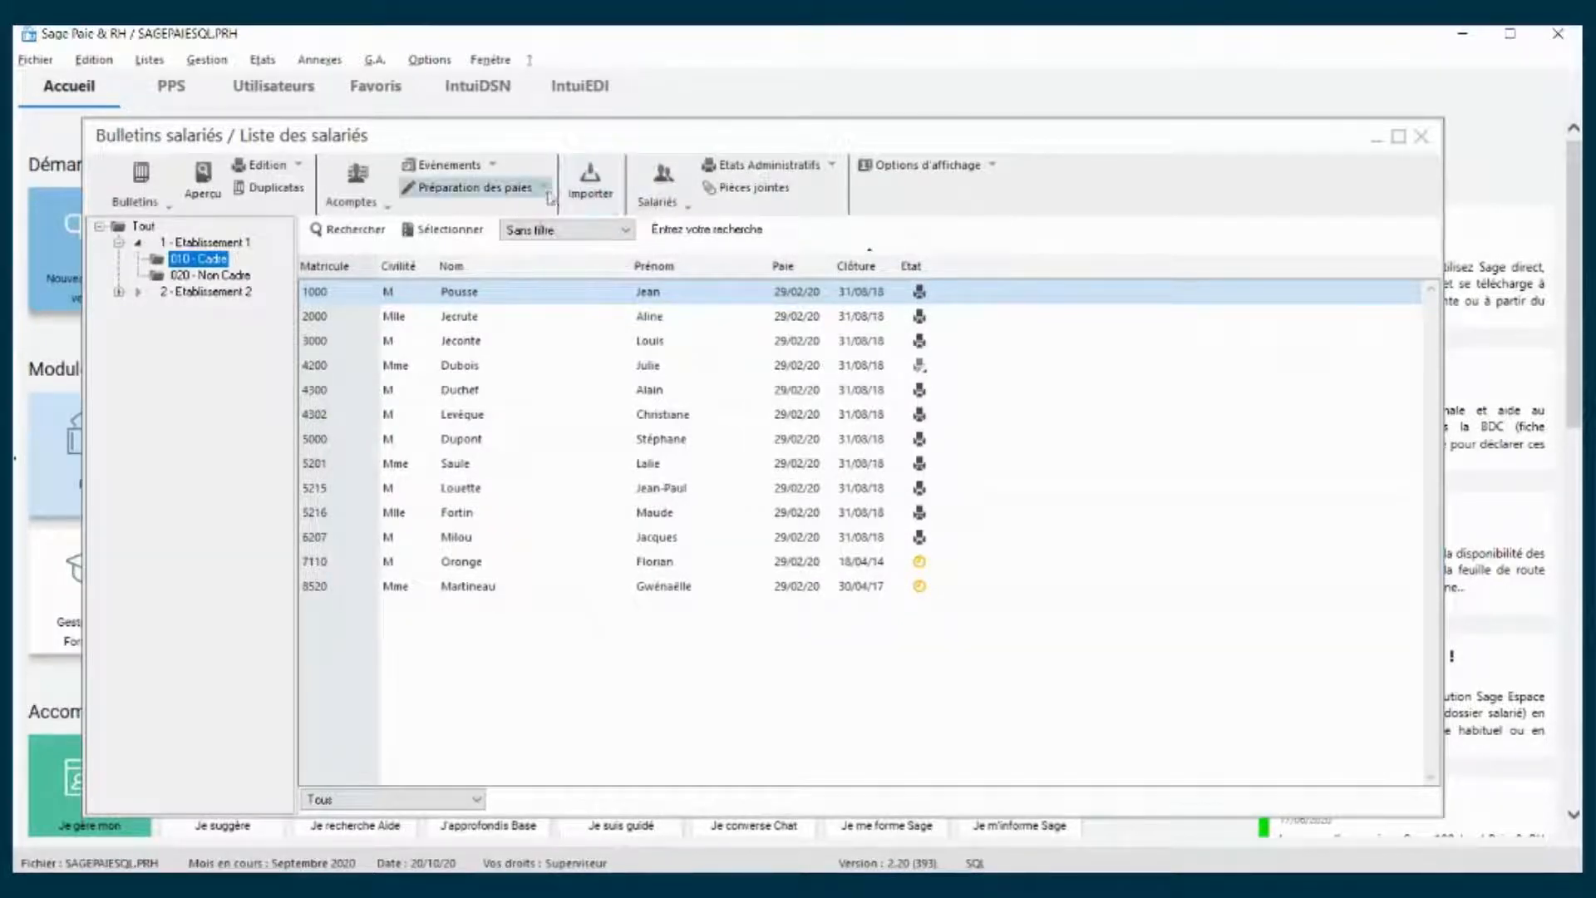
{"action": "key", "text": "ctrl"}
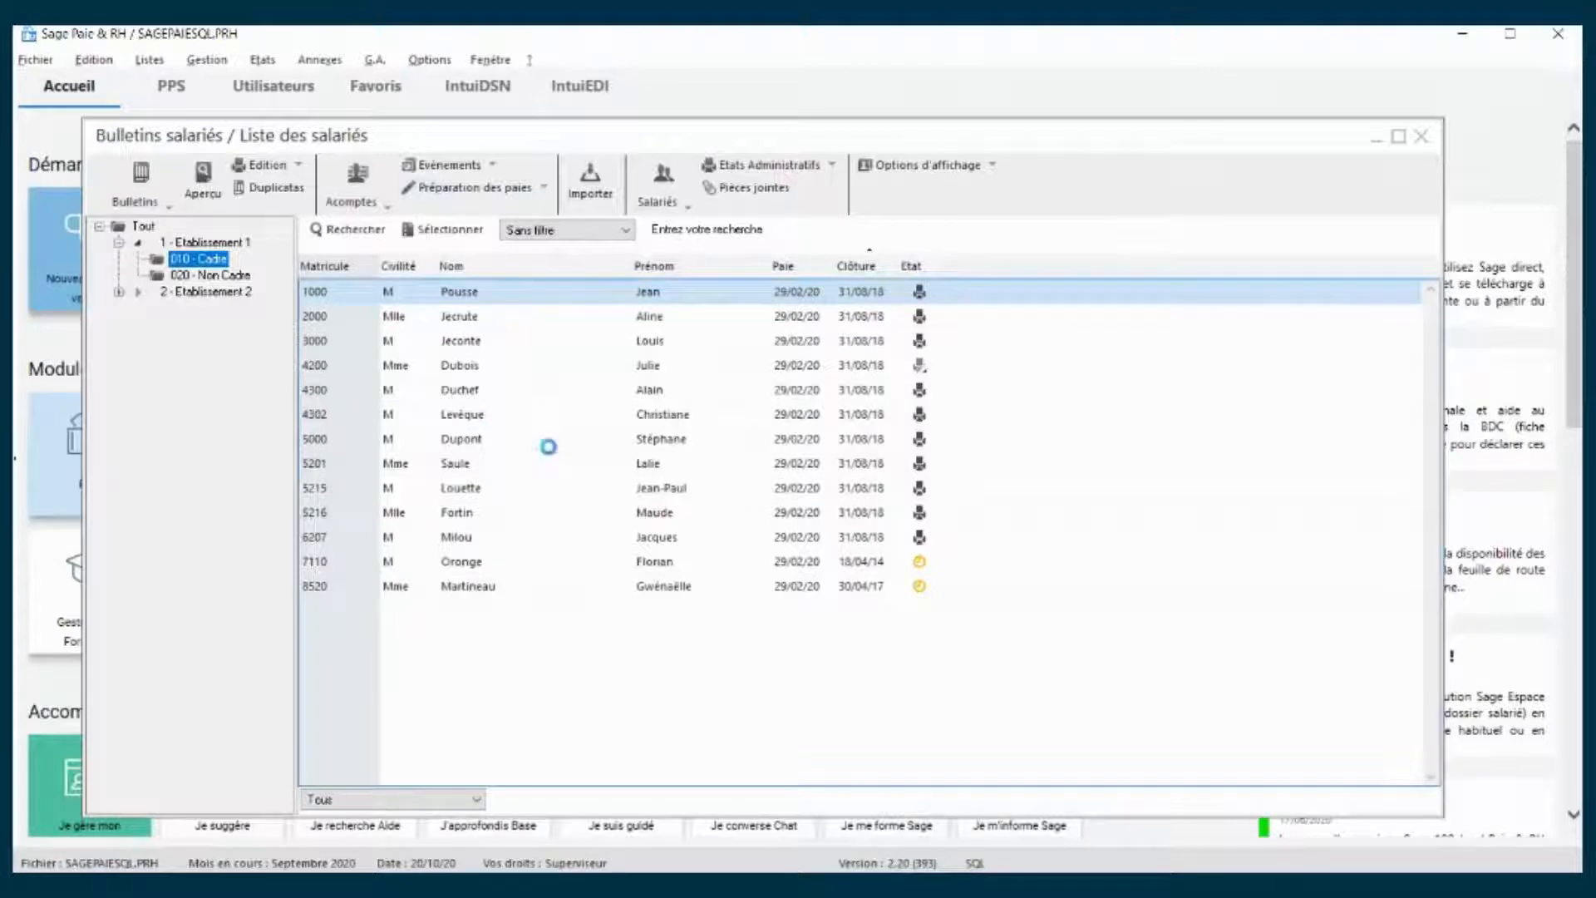
Select the first seven Cadre employees and start a population entry of work and overtime hours with the HS 125% event
{"action": "left_click", "coordinate": [549, 445], "text": "shift"}
{"action": "key", "text": "ctrl"}
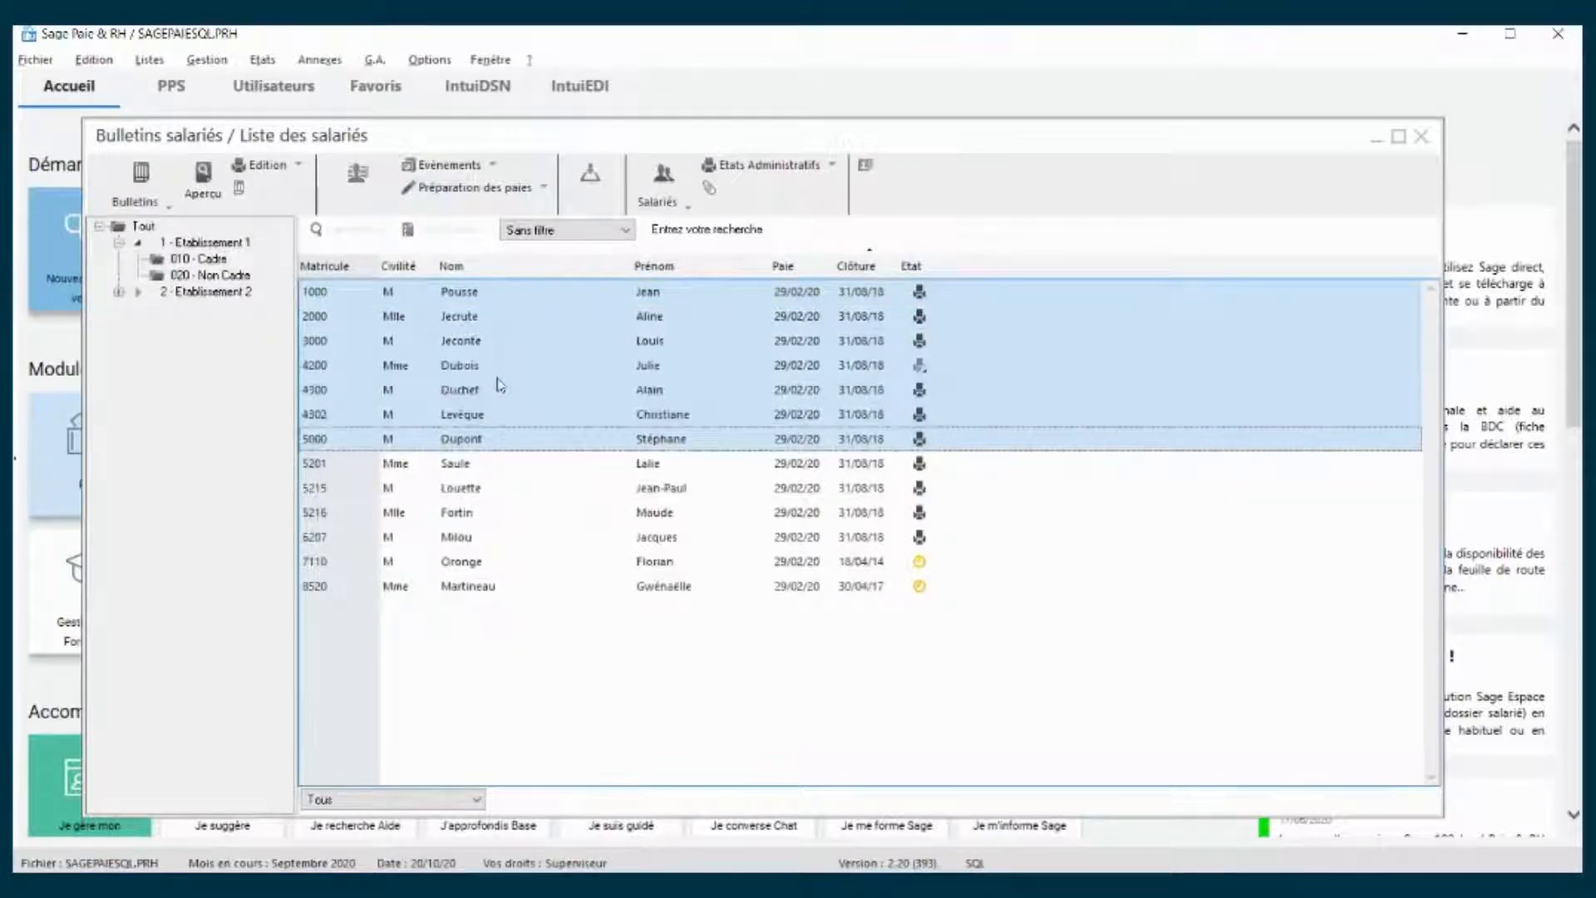
{"action": "left_click", "coordinate": [545, 196]}
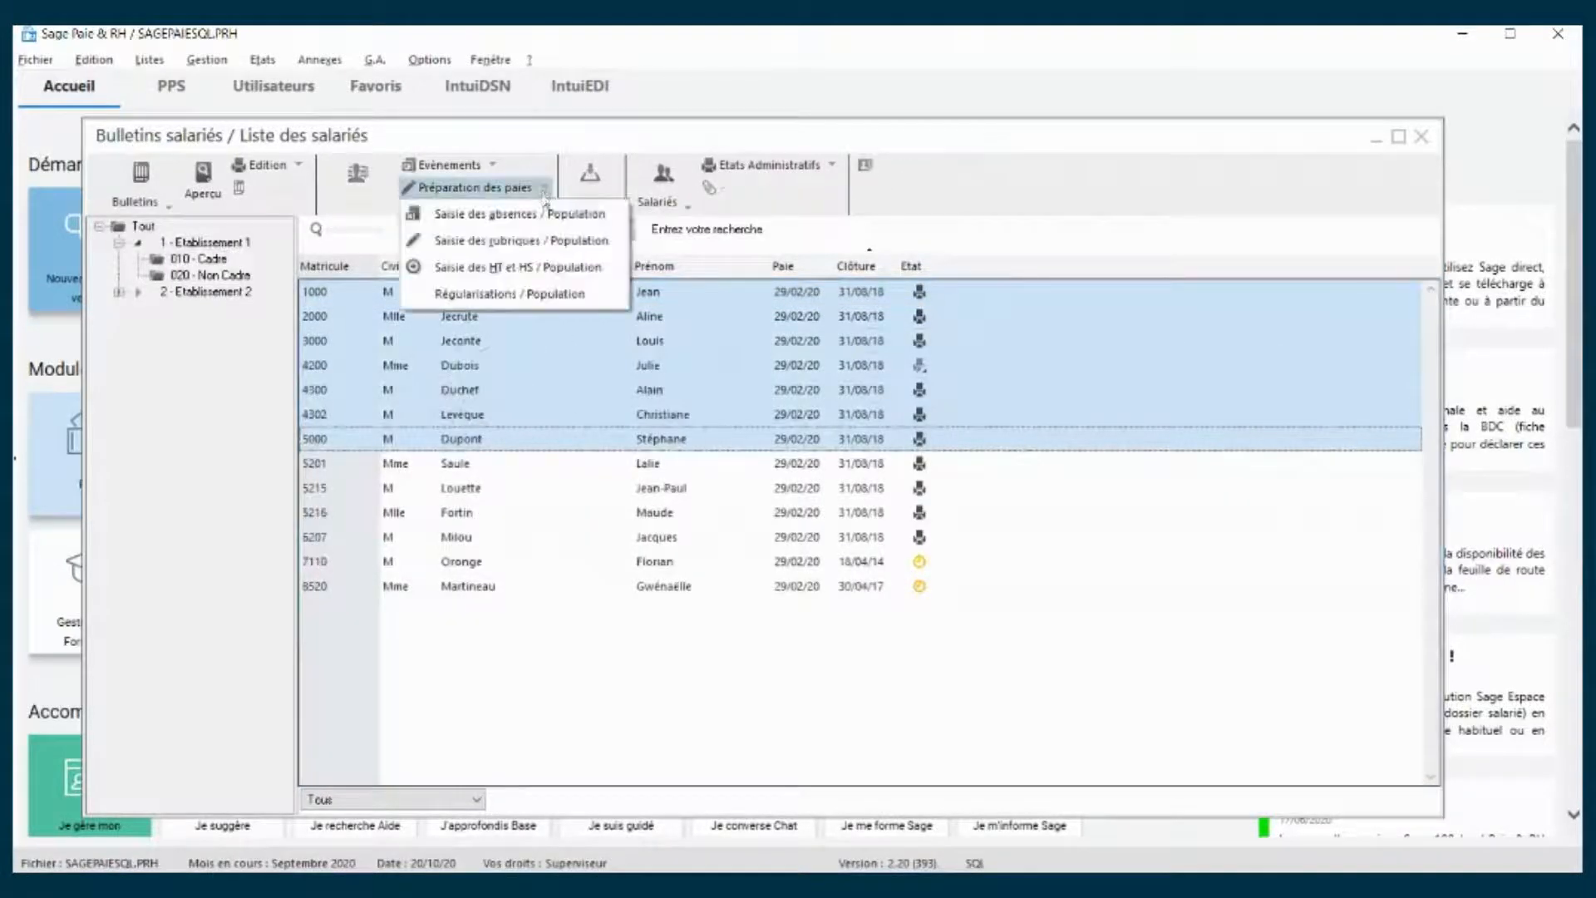
{"action": "key", "text": "ctrl"}
{"action": "left_click", "coordinate": [528, 267]}
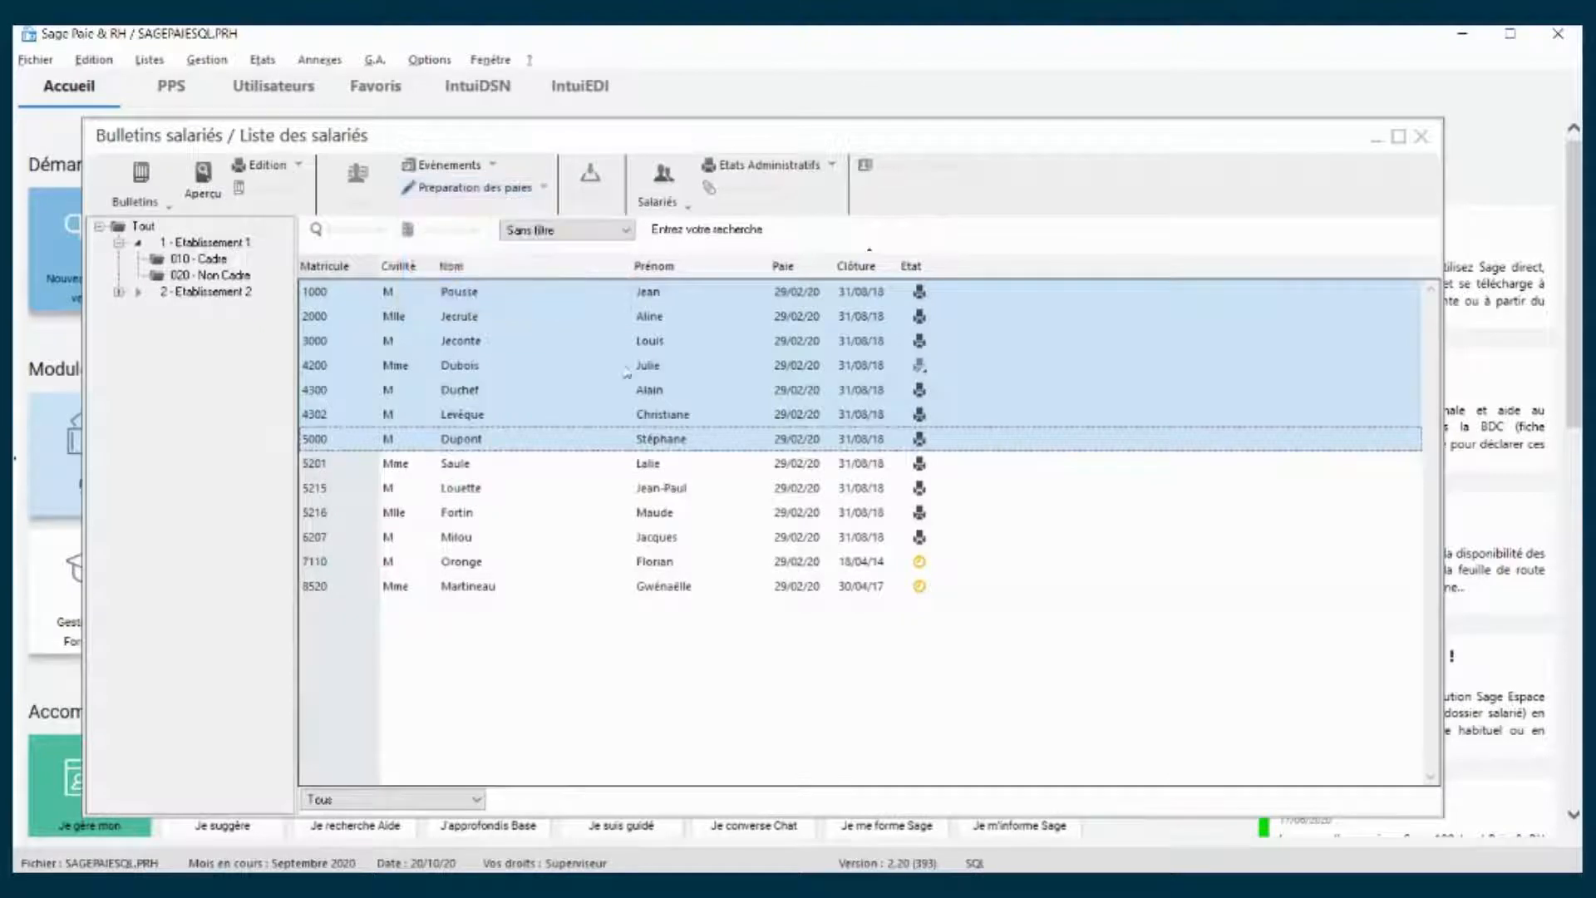
{"action": "double_click", "coordinate": [661, 370]}
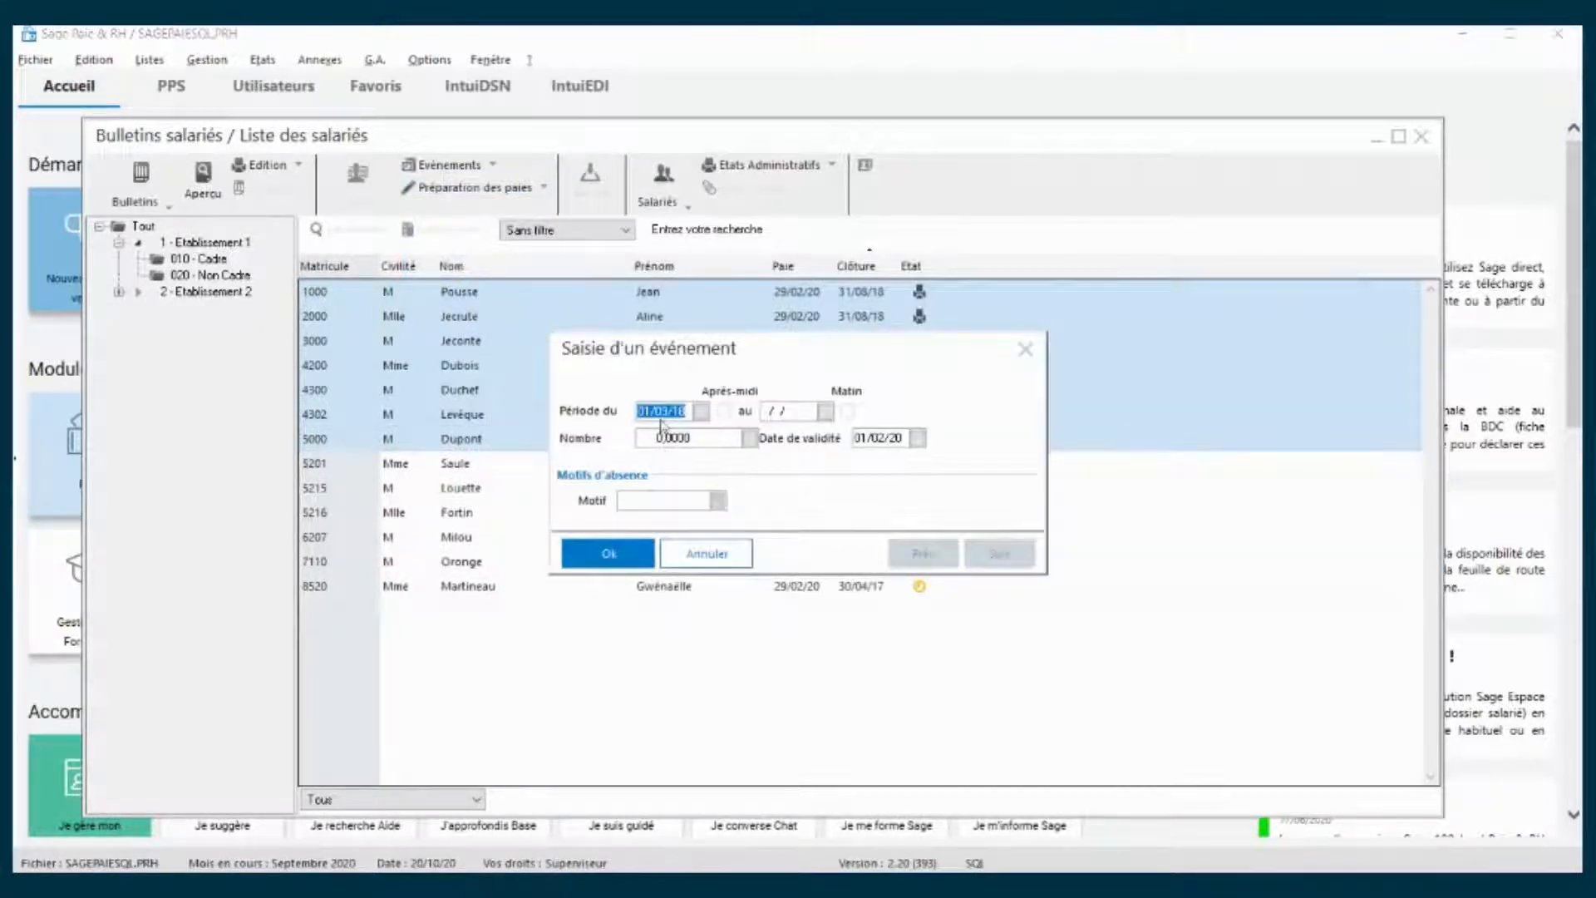
Record the event for the period 01/09/20 to 01/09/20 with a number of 10
{"action": "type", "text": "01"}
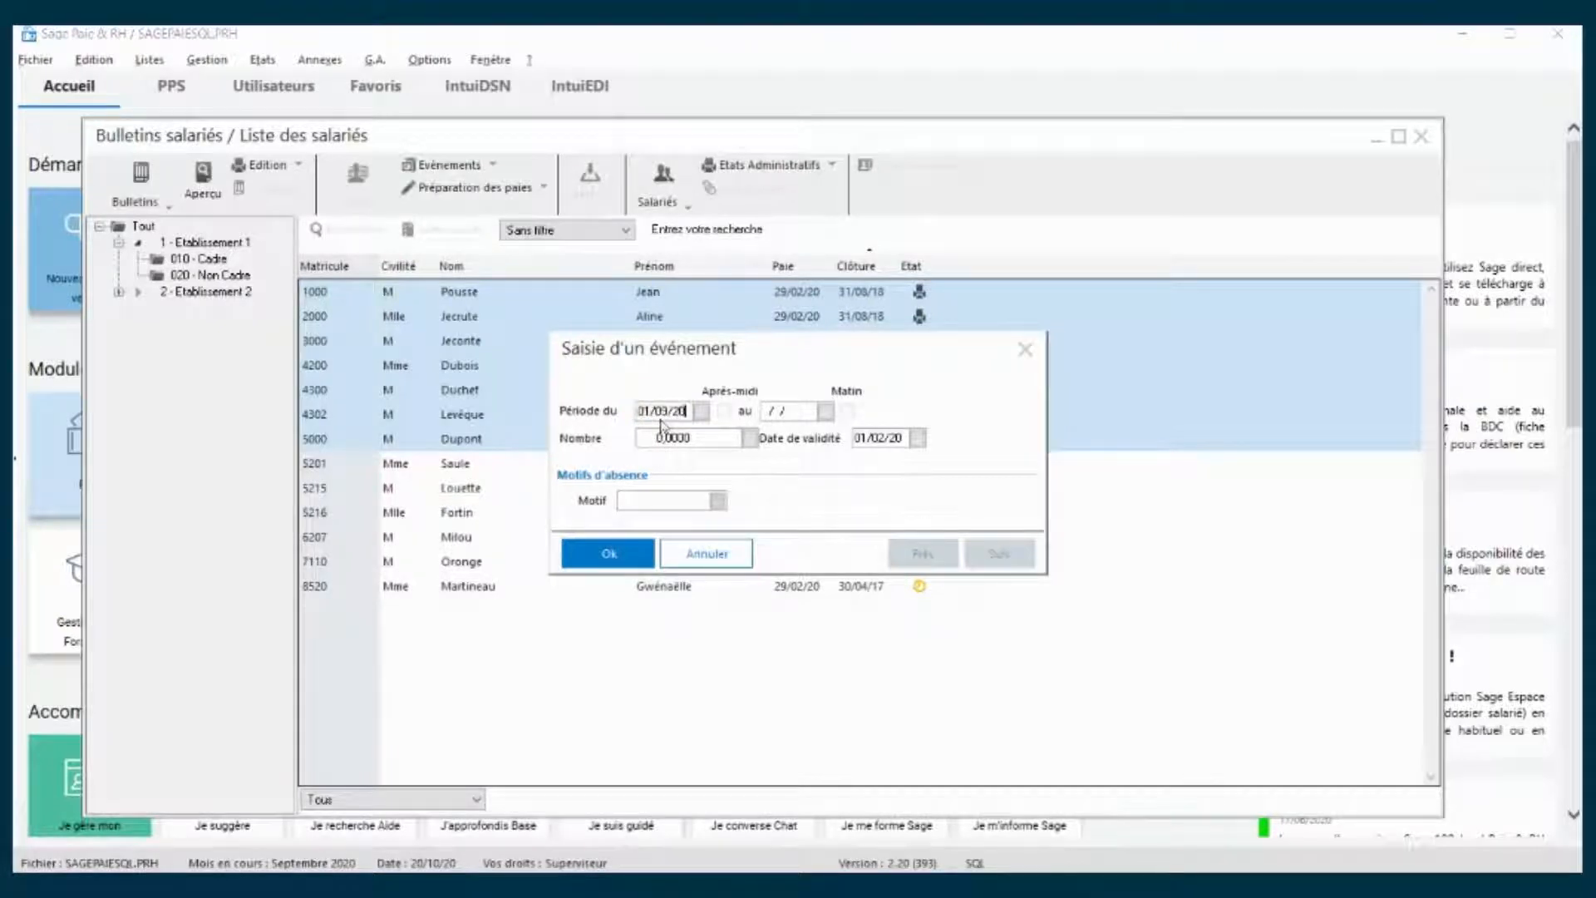
{"action": "key", "text": "Tab"}
{"action": "left_click", "coordinate": [653, 437]}
{"action": "type", "text": "10"}
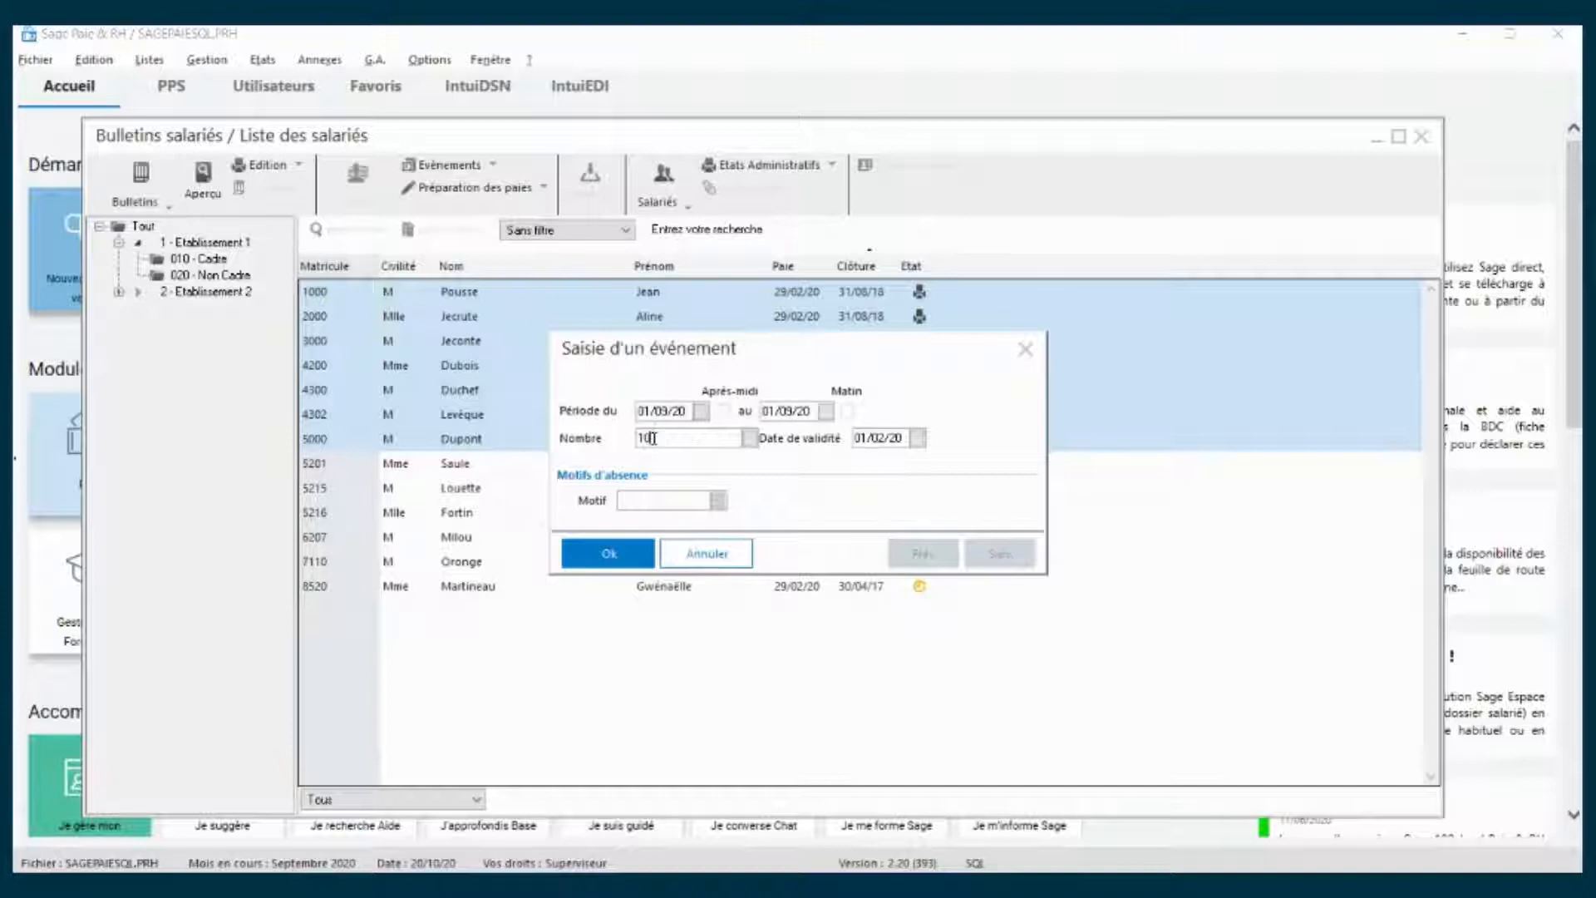
{"action": "left_click", "coordinate": [629, 551]}
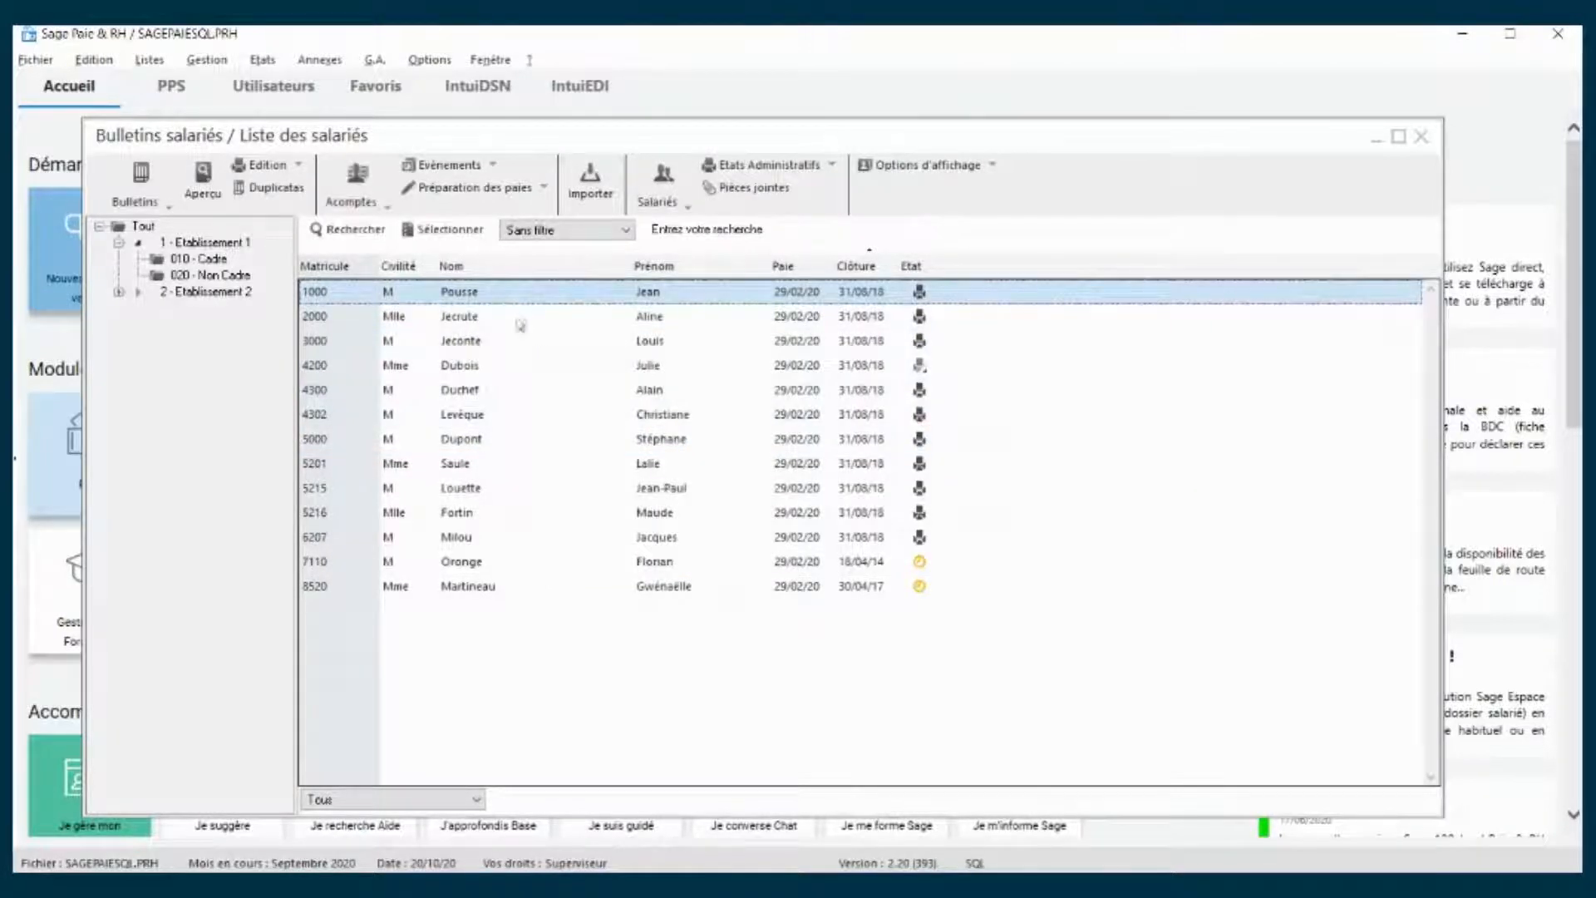
View the population entry form of pay item 700 Commission sur Objectifs for the first six employees, and cancel it
{"action": "left_click", "coordinate": [516, 415], "text": "shift"}
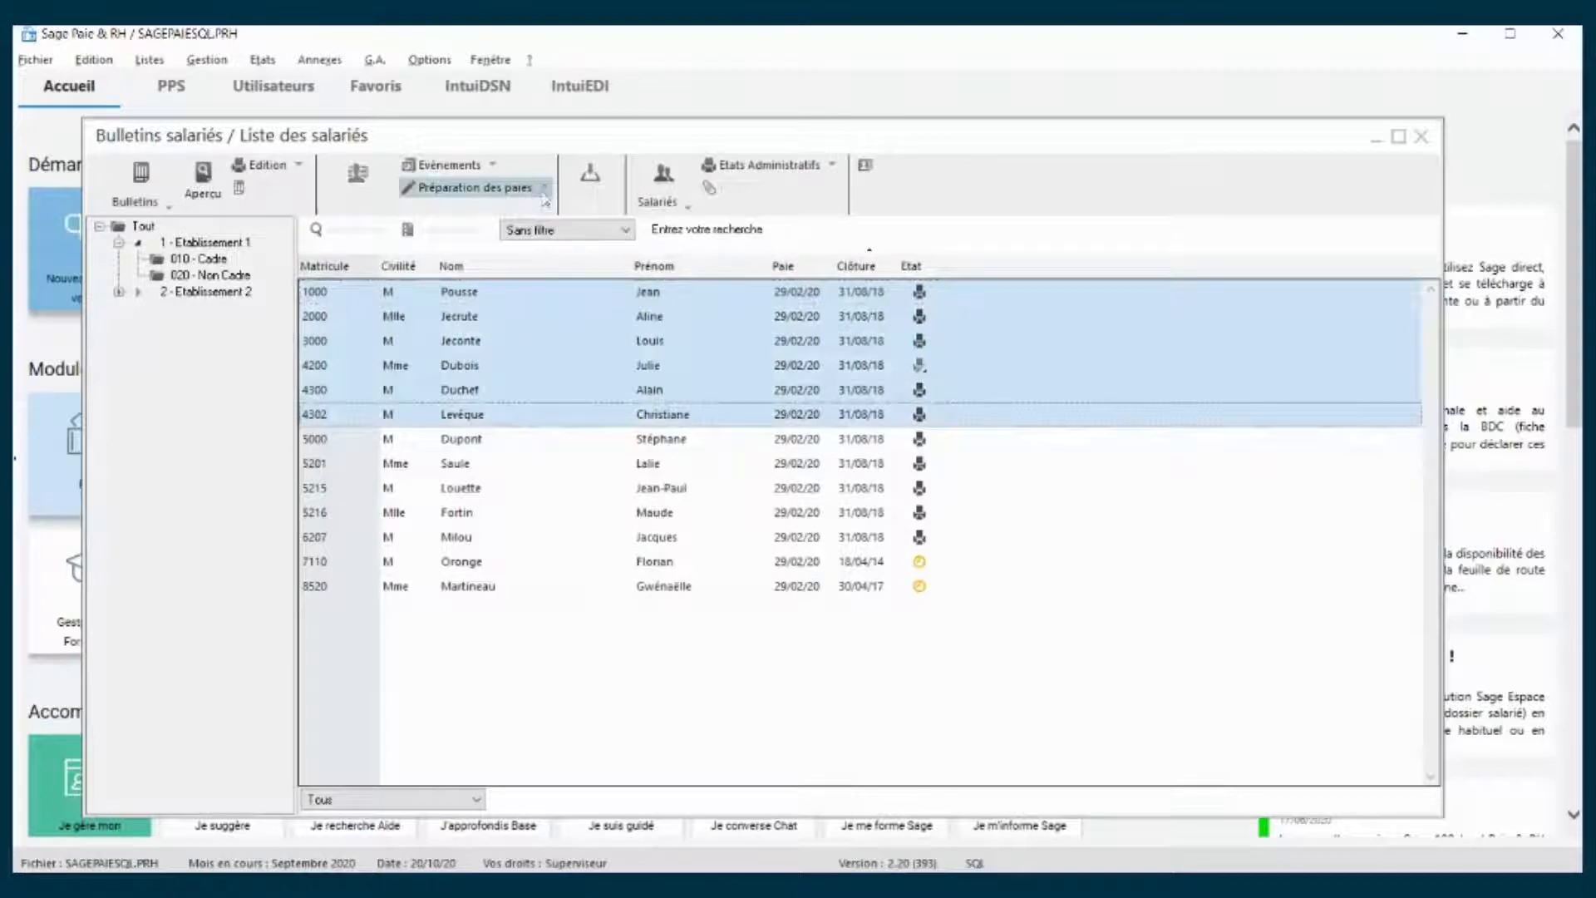
{"action": "left_click", "coordinate": [545, 191]}
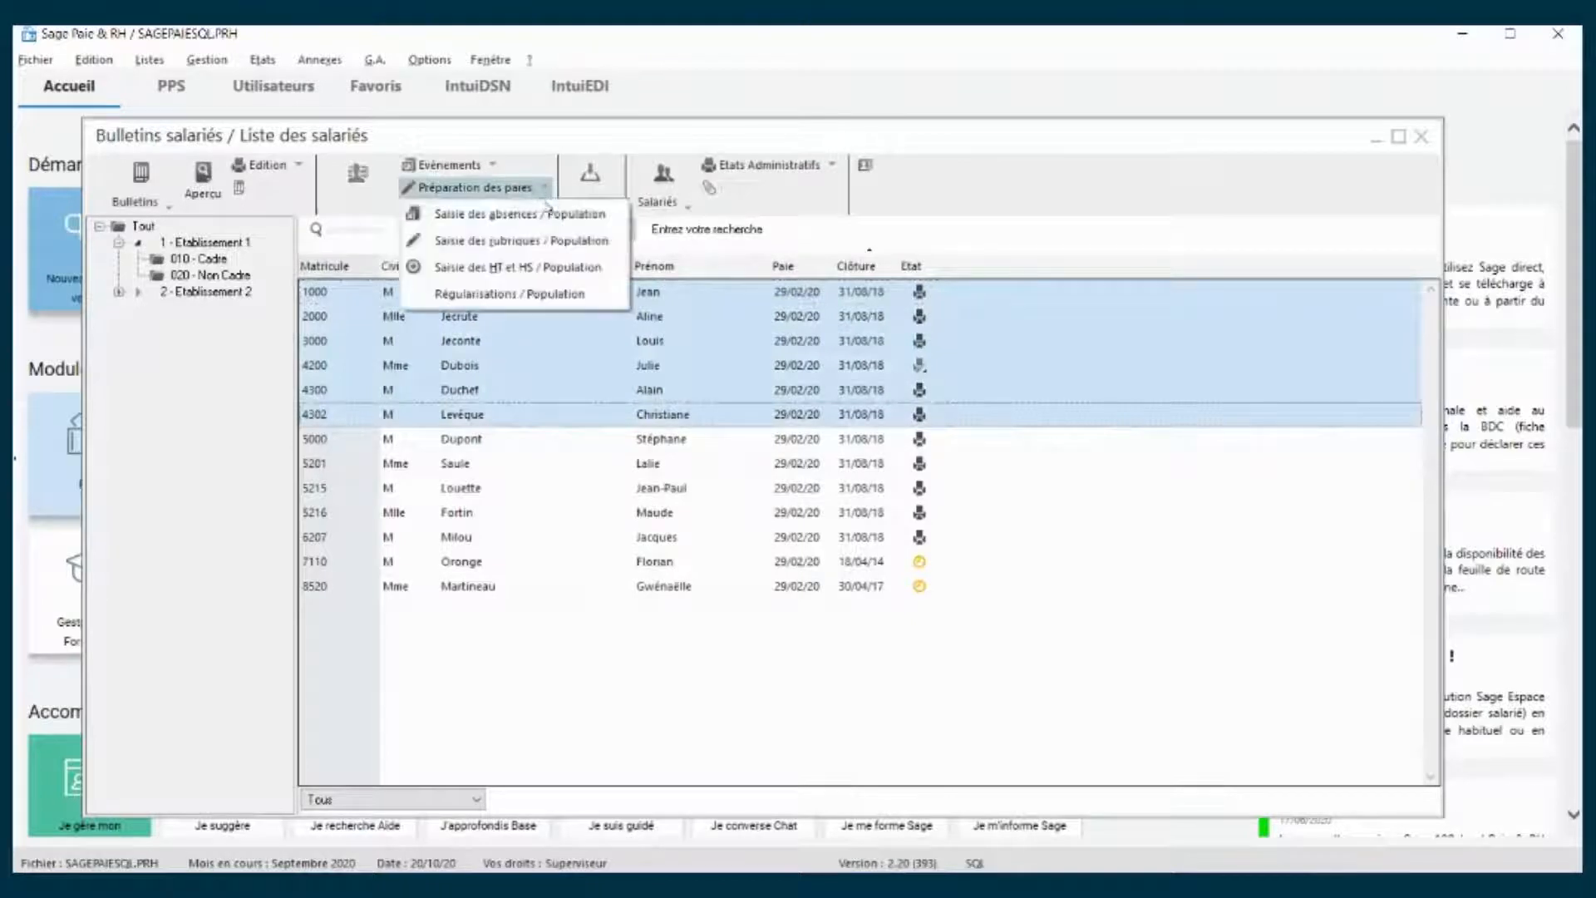
{"action": "left_click", "coordinate": [545, 240]}
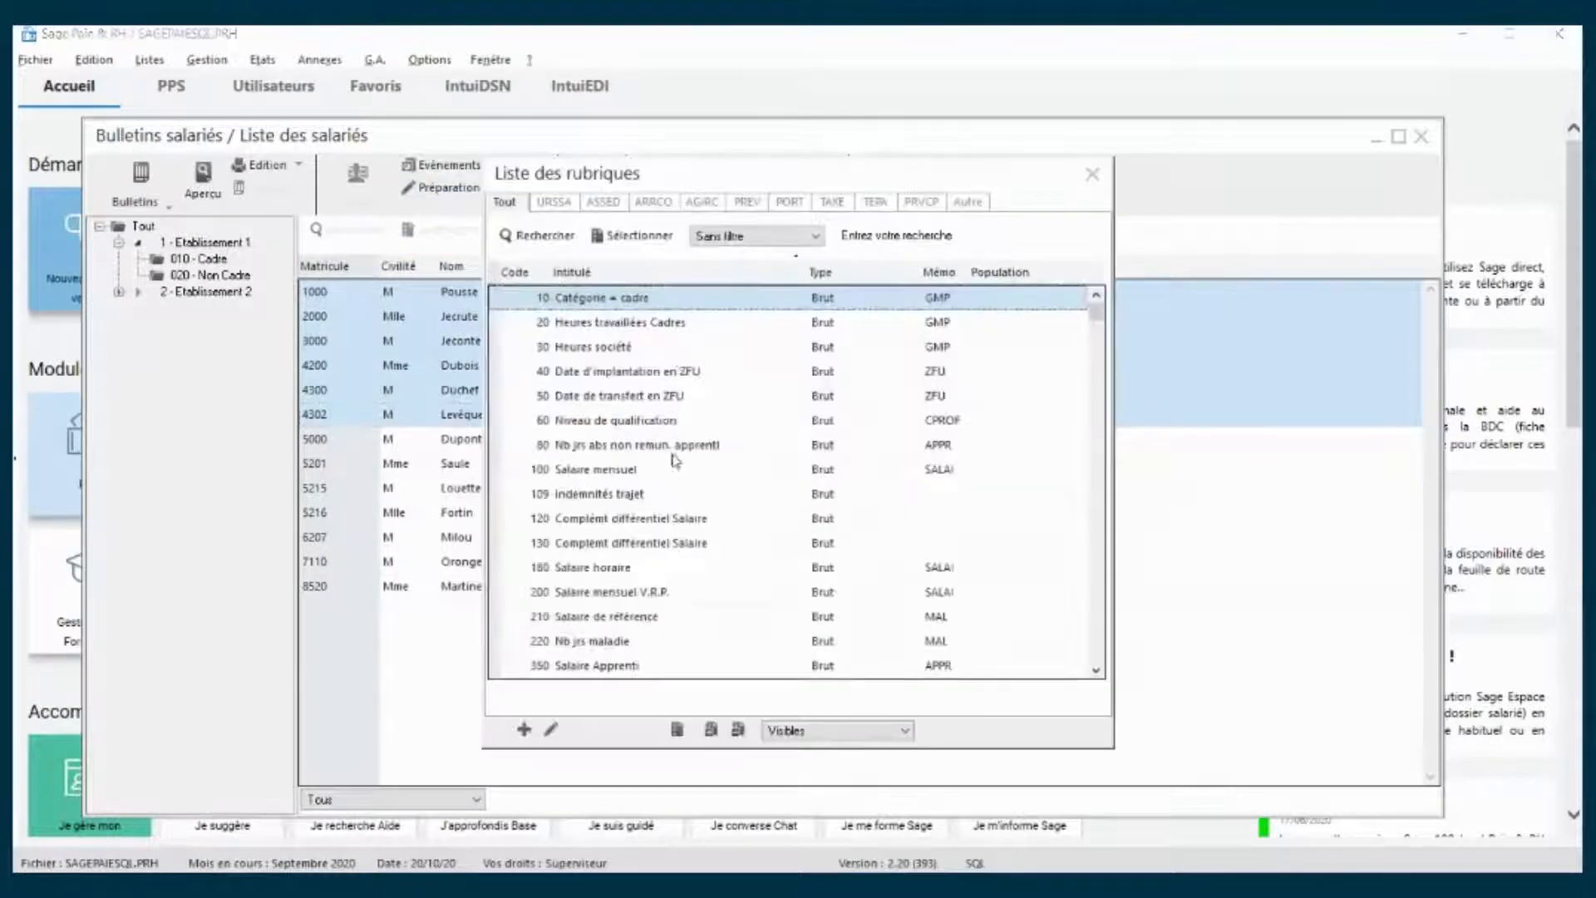
{"action": "scroll", "coordinate": [660, 565], "scroll_direction": "down", "scroll_amount": 5}
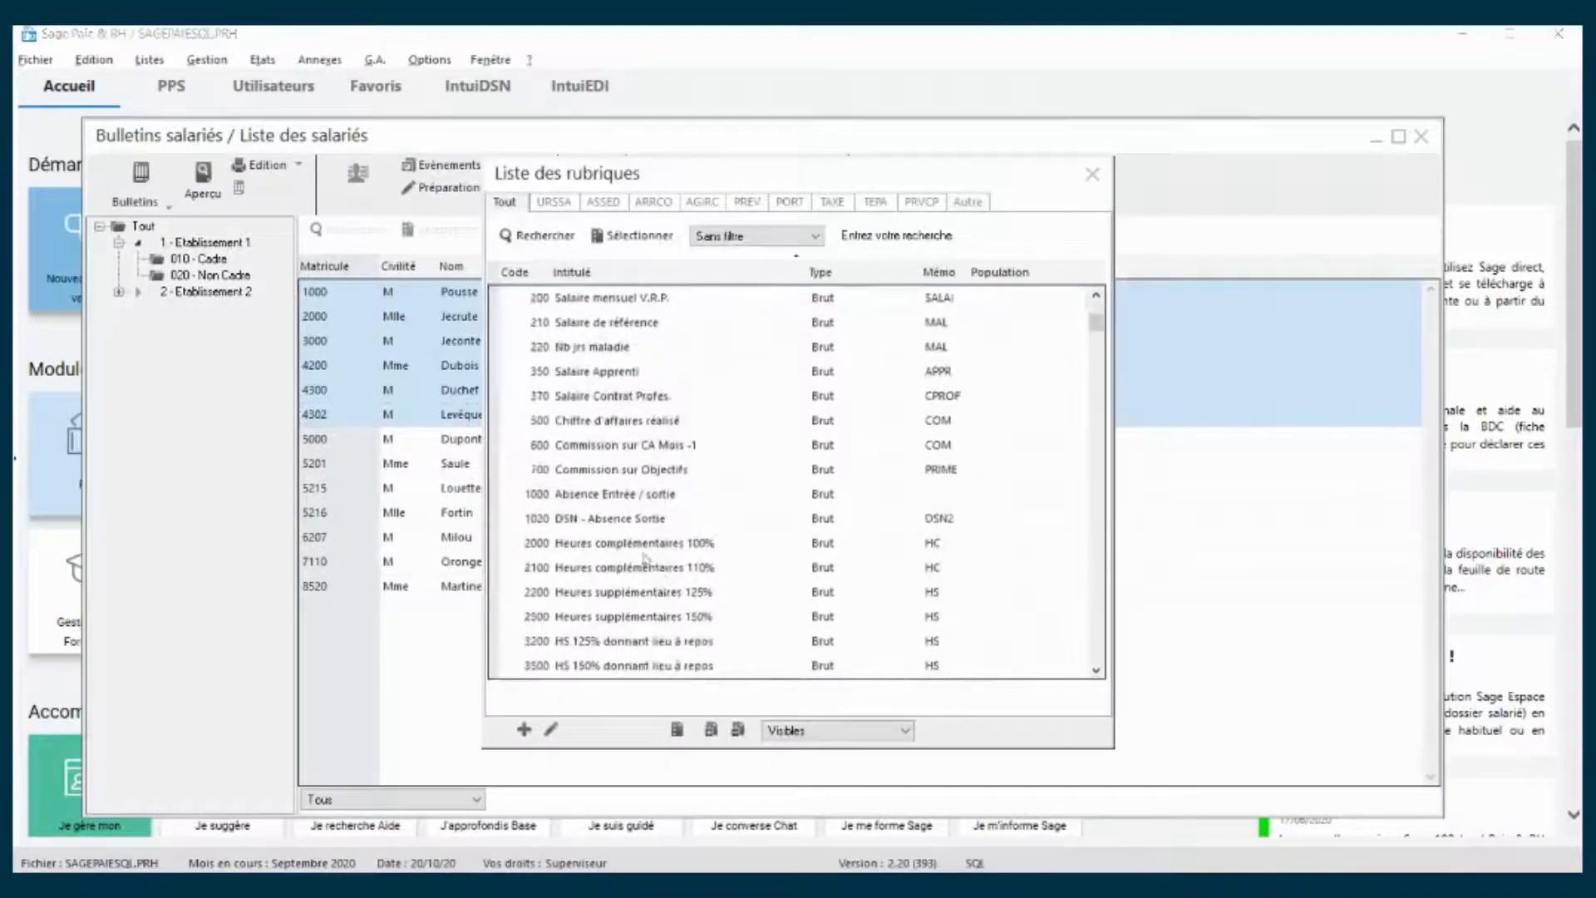
{"action": "double_click", "coordinate": [637, 471]}
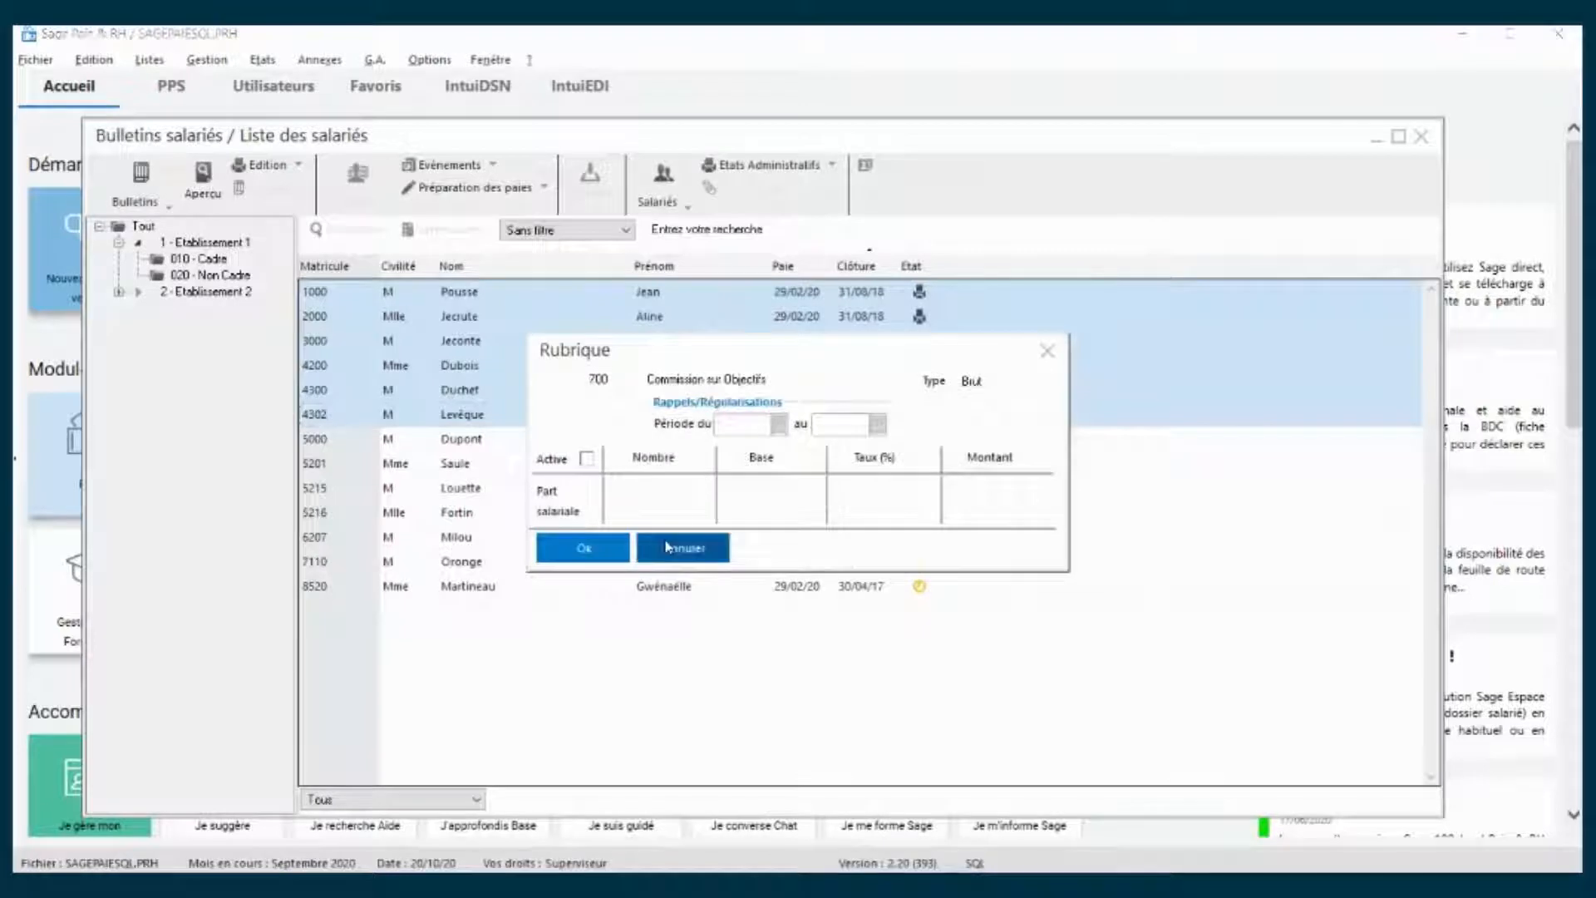
{"action": "left_click", "coordinate": [666, 551]}
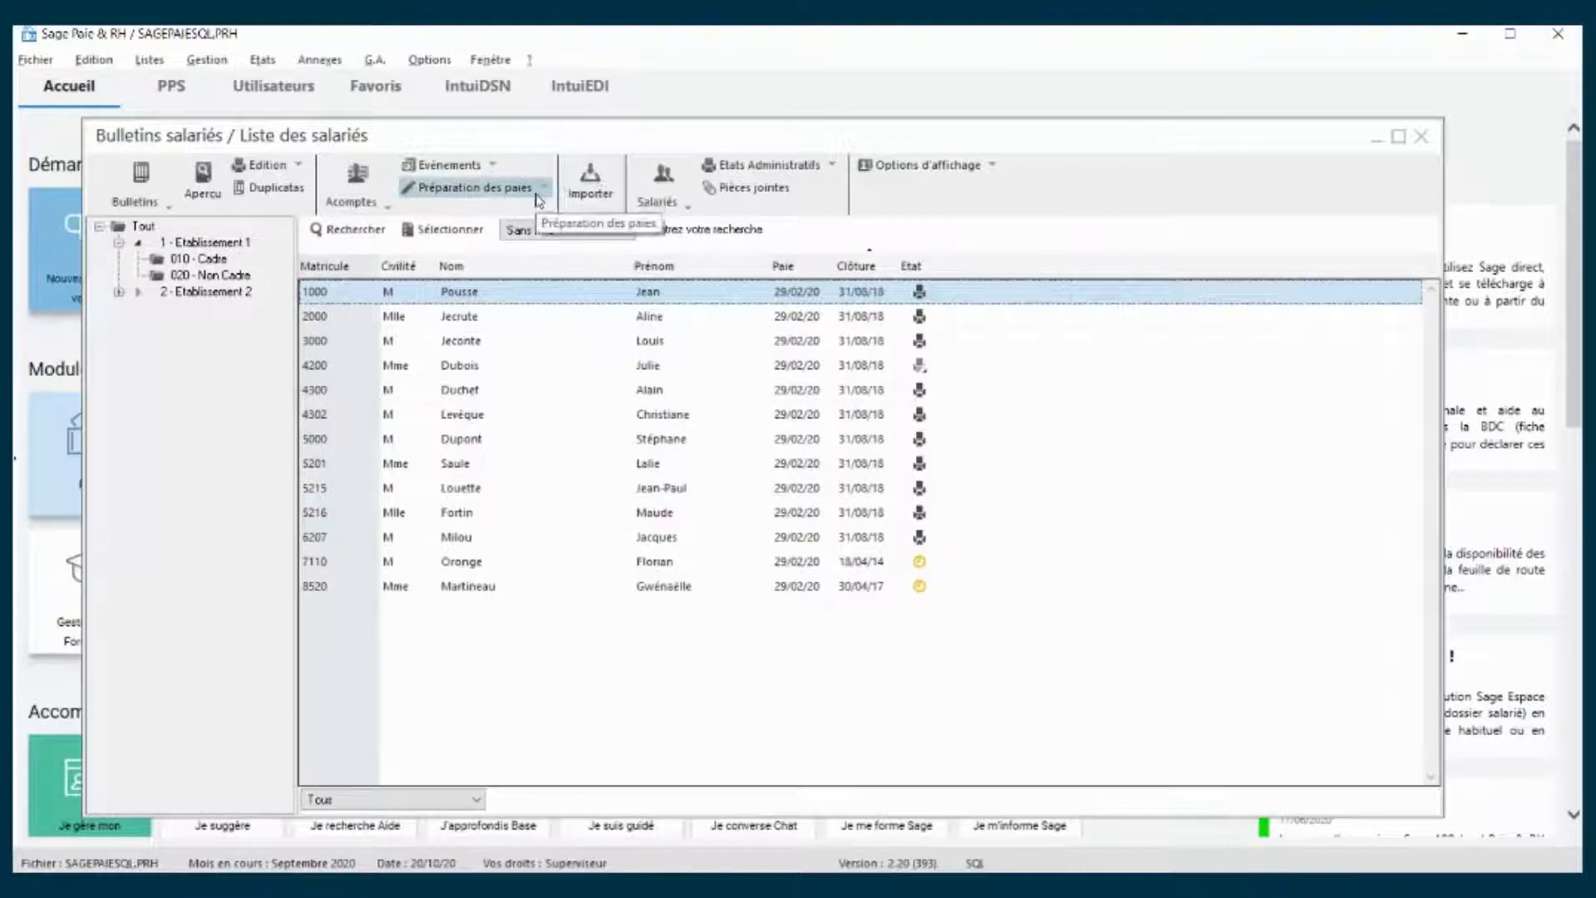
Open the payslip of the second employee in the list and check the leave/absence and working hours entries
{"action": "left_click", "coordinate": [517, 319]}
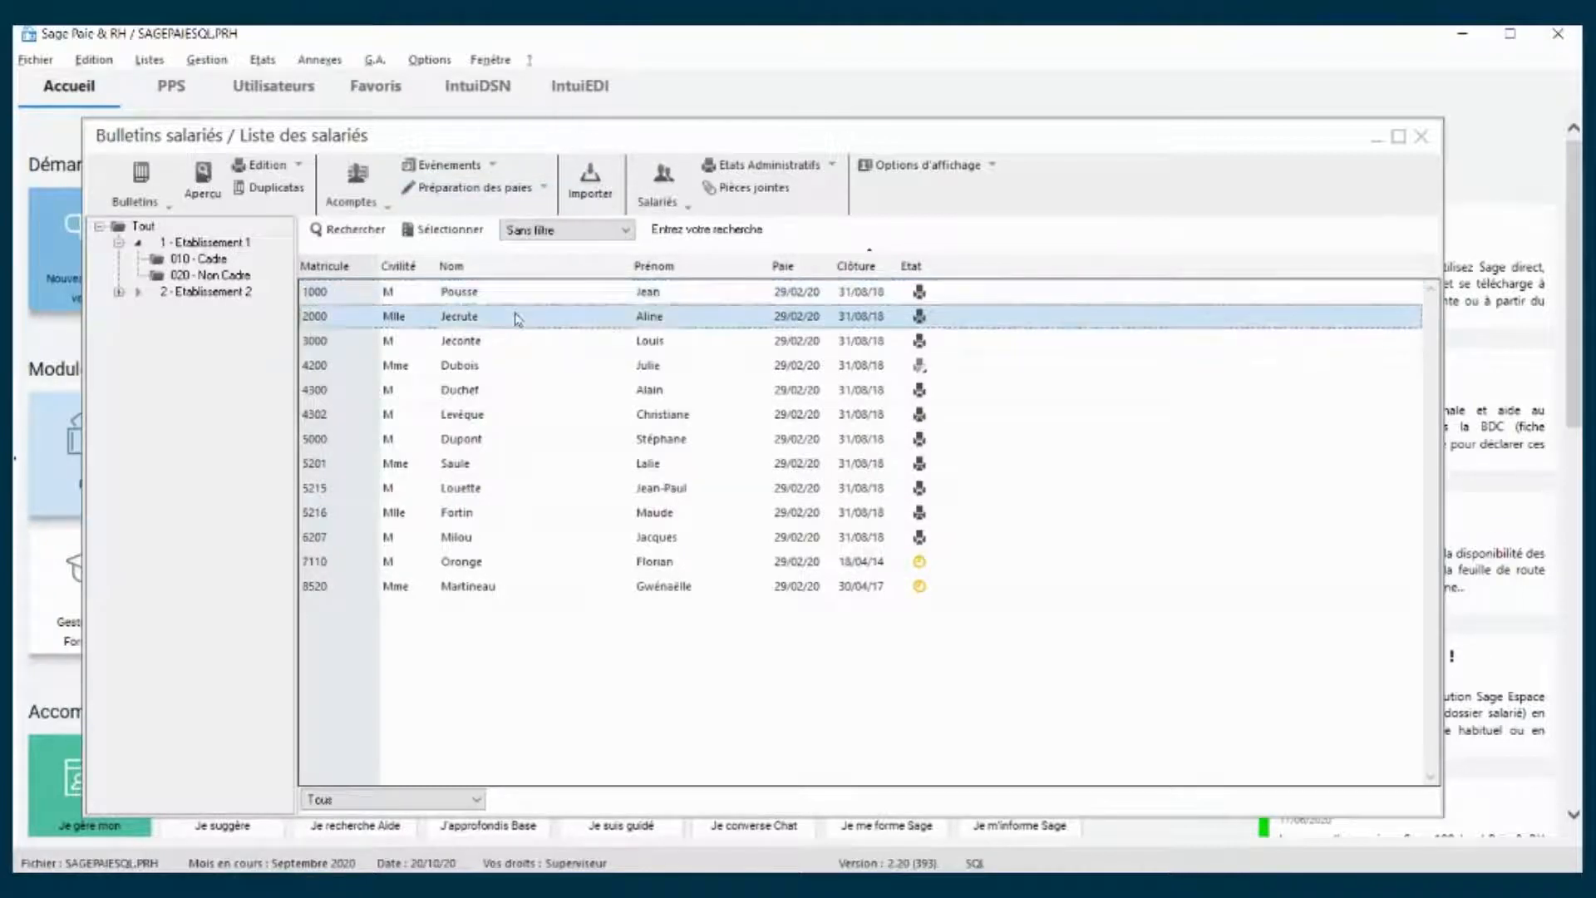
{"action": "double_click", "coordinate": [518, 319]}
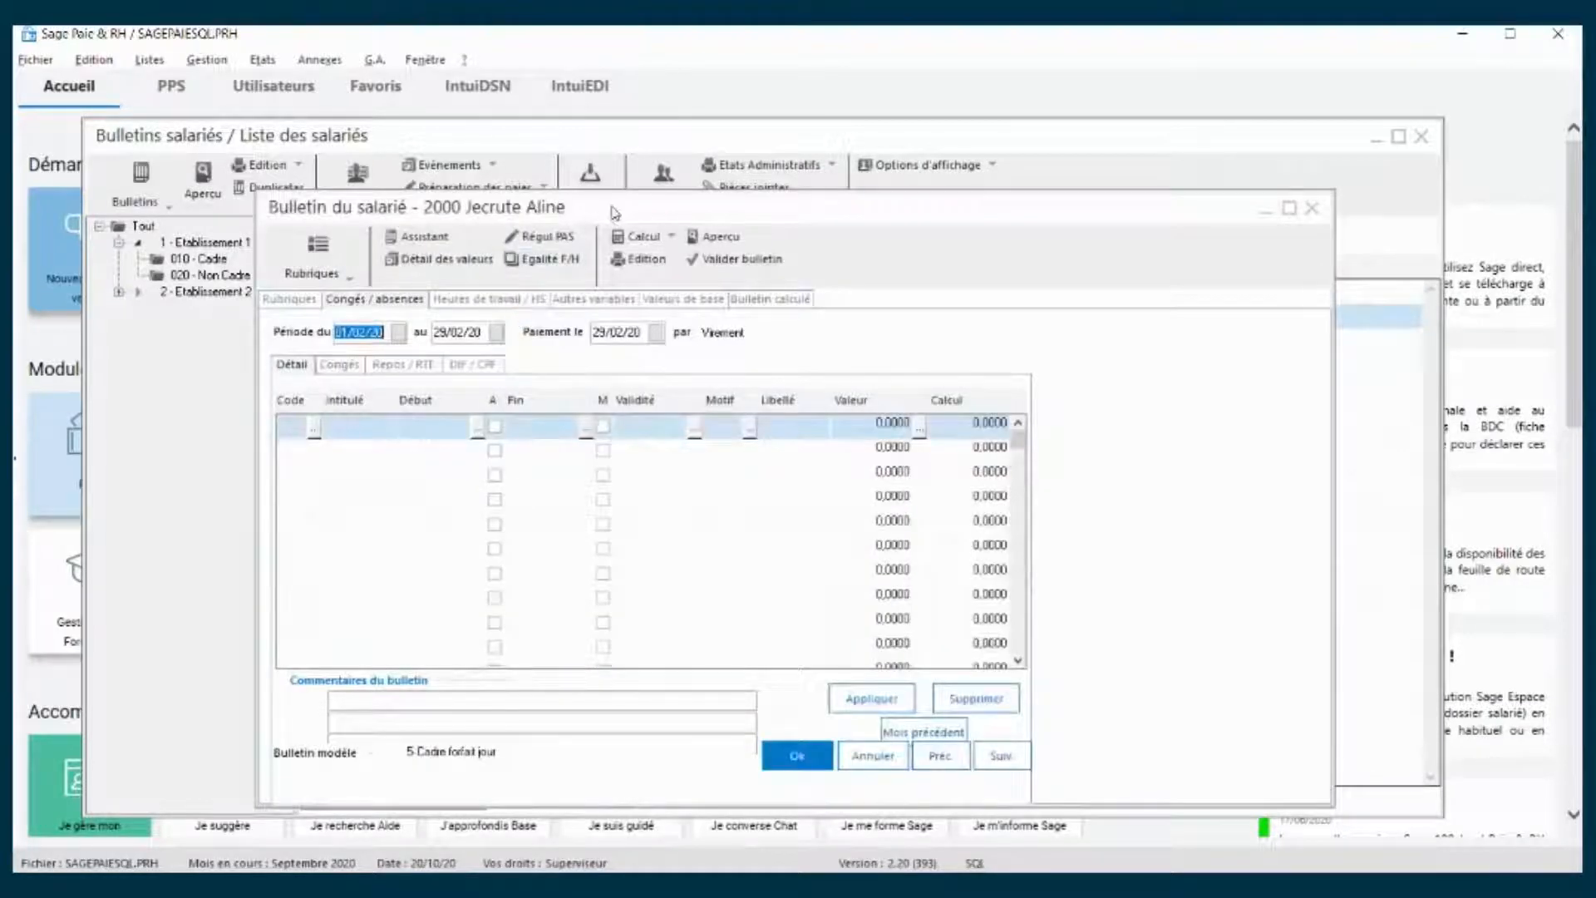
{"action": "left_click_drag", "start_coordinate": [614, 213], "coordinate": [617, 211]}
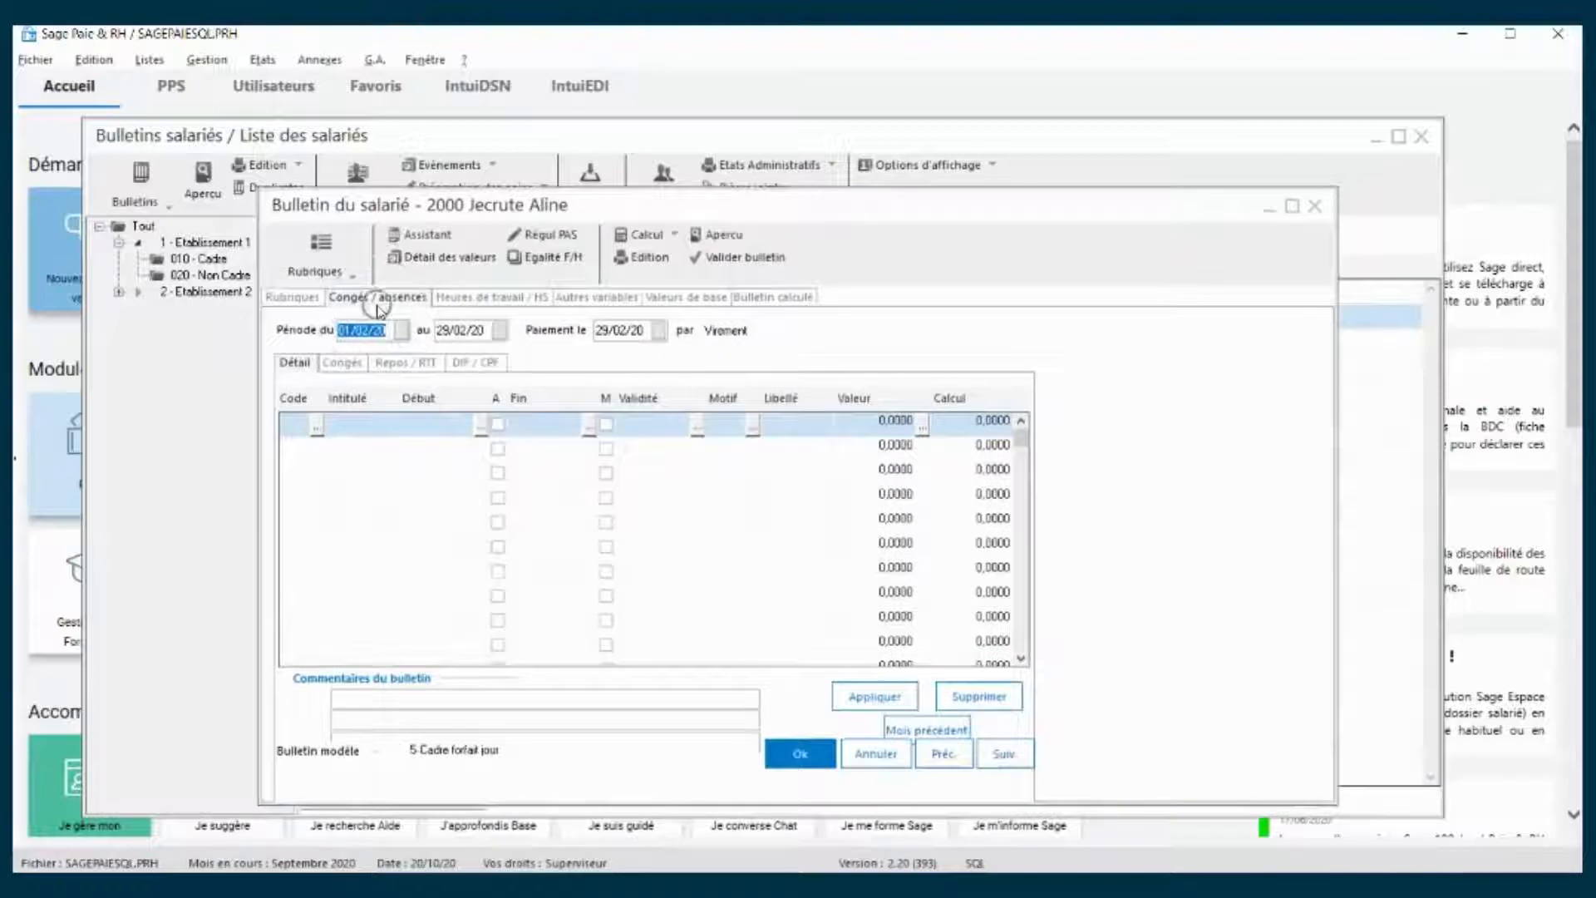
{"action": "left_click", "coordinate": [391, 437]}
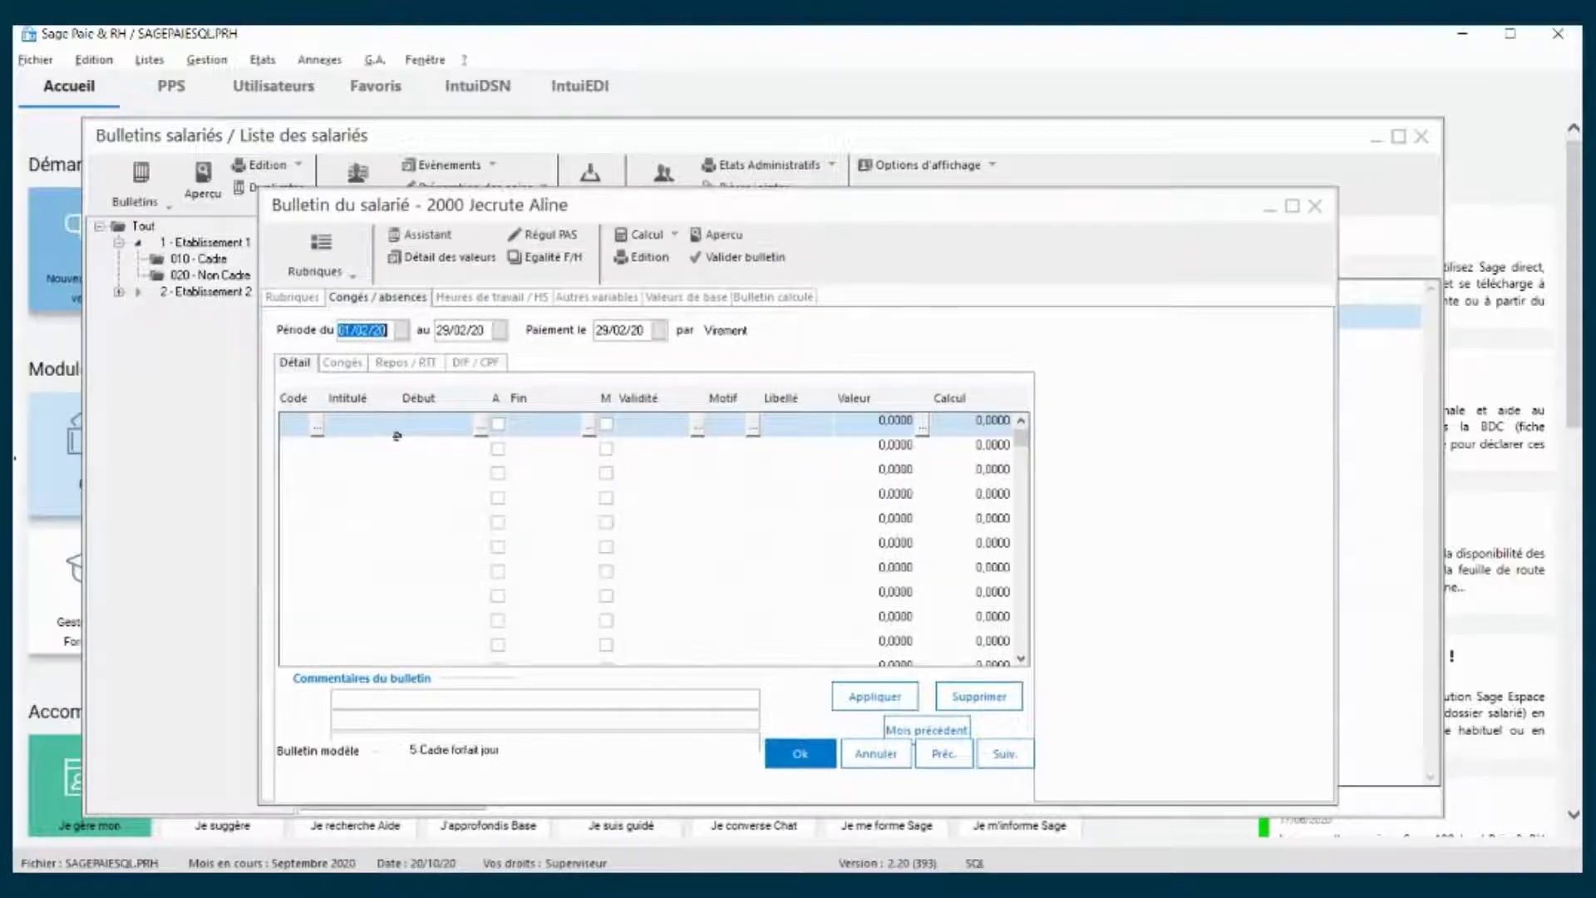
{"action": "left_click", "coordinate": [491, 299]}
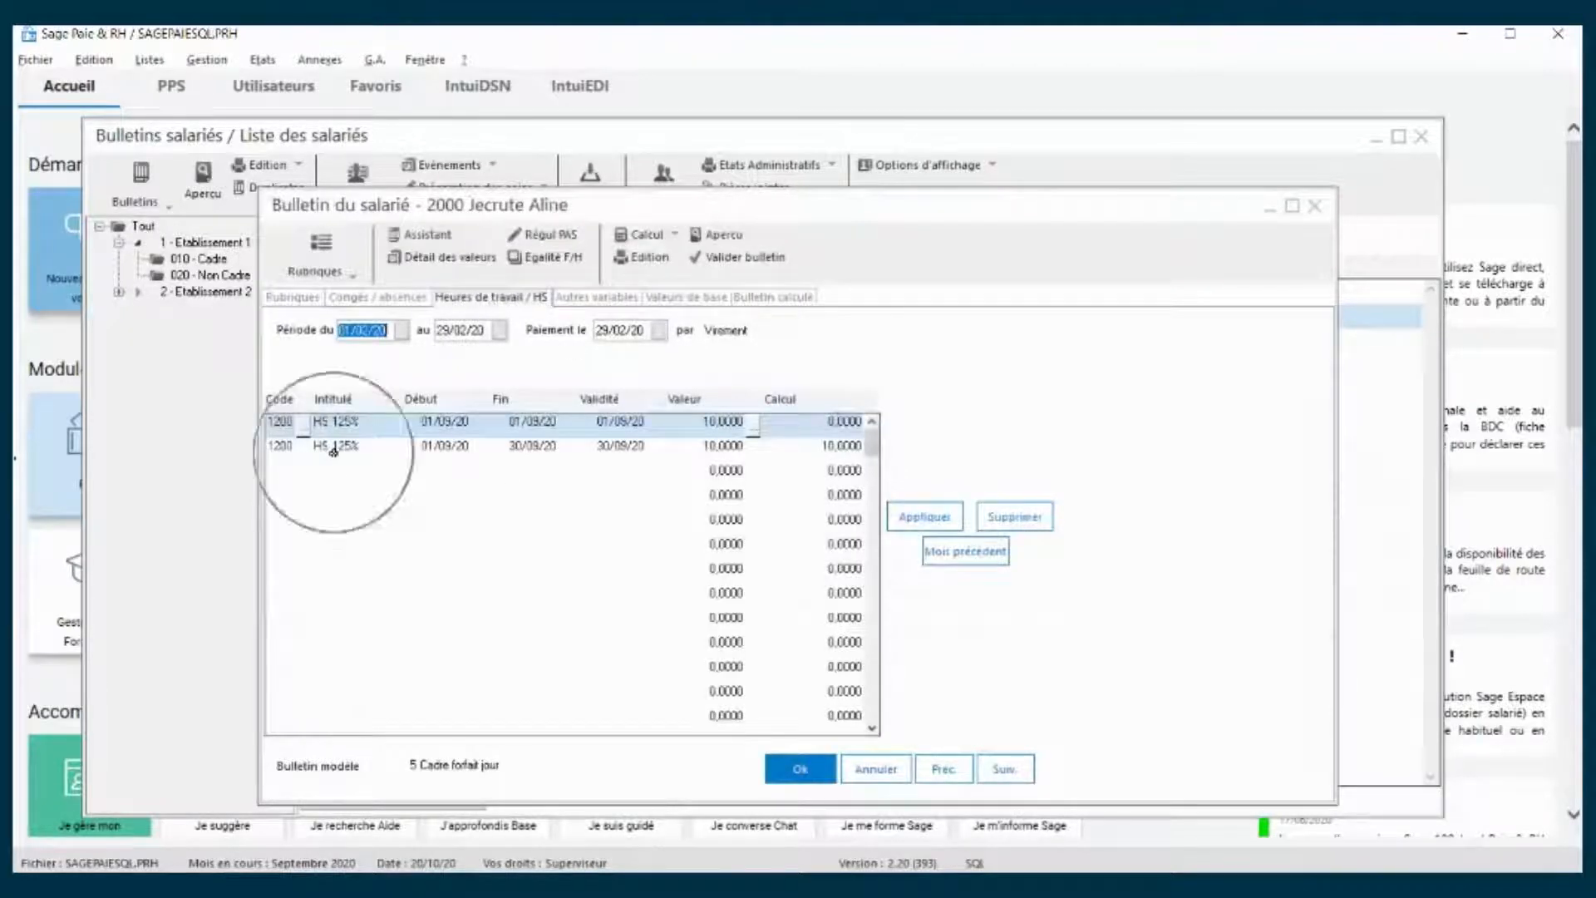
Add a Prime pénibilité event with value 100 to the payslip's other variables, and calculate the payslip, validating the new entries
{"action": "left_click", "coordinate": [597, 297]}
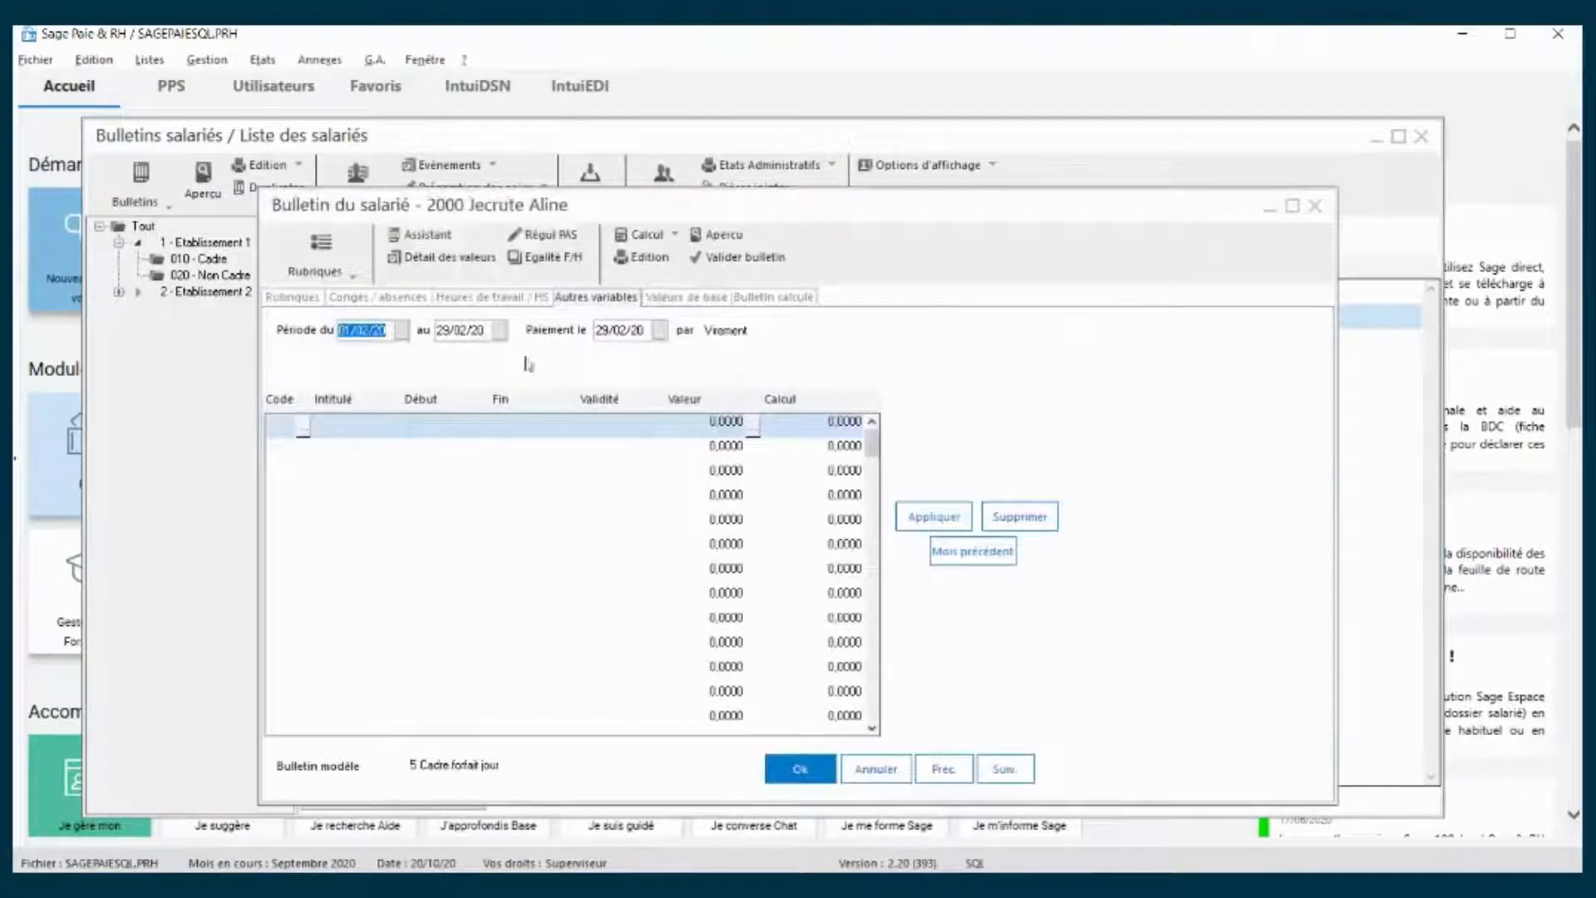
{"action": "double_click", "coordinate": [303, 437]}
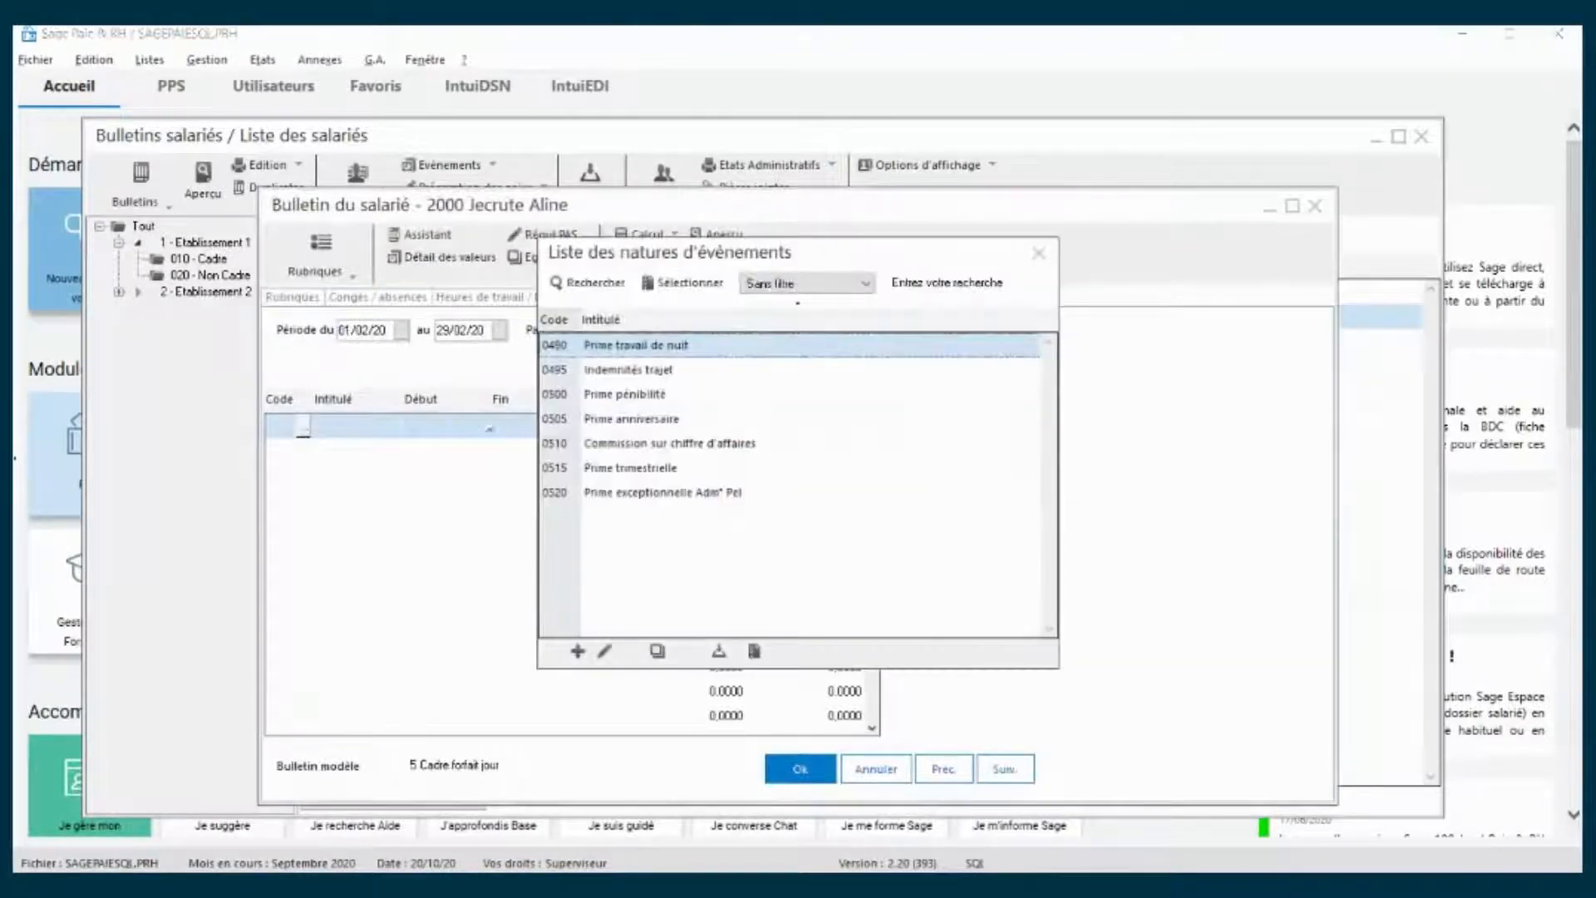
{"action": "double_click", "coordinate": [613, 397]}
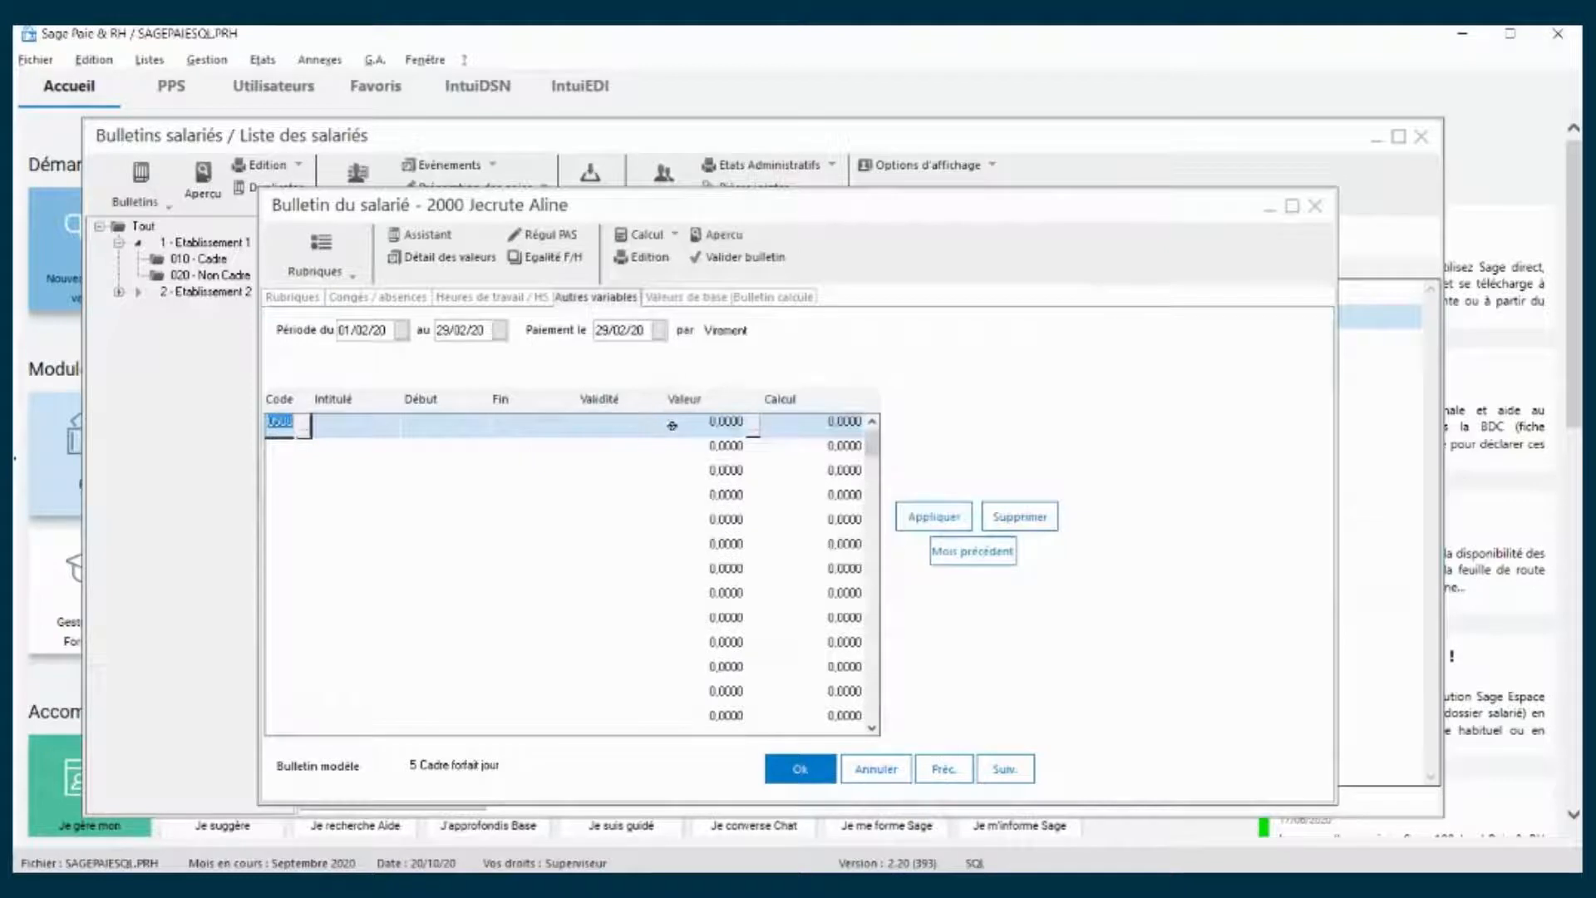
{"action": "left_click", "coordinate": [685, 424]}
{"action": "type", "text": "100"}
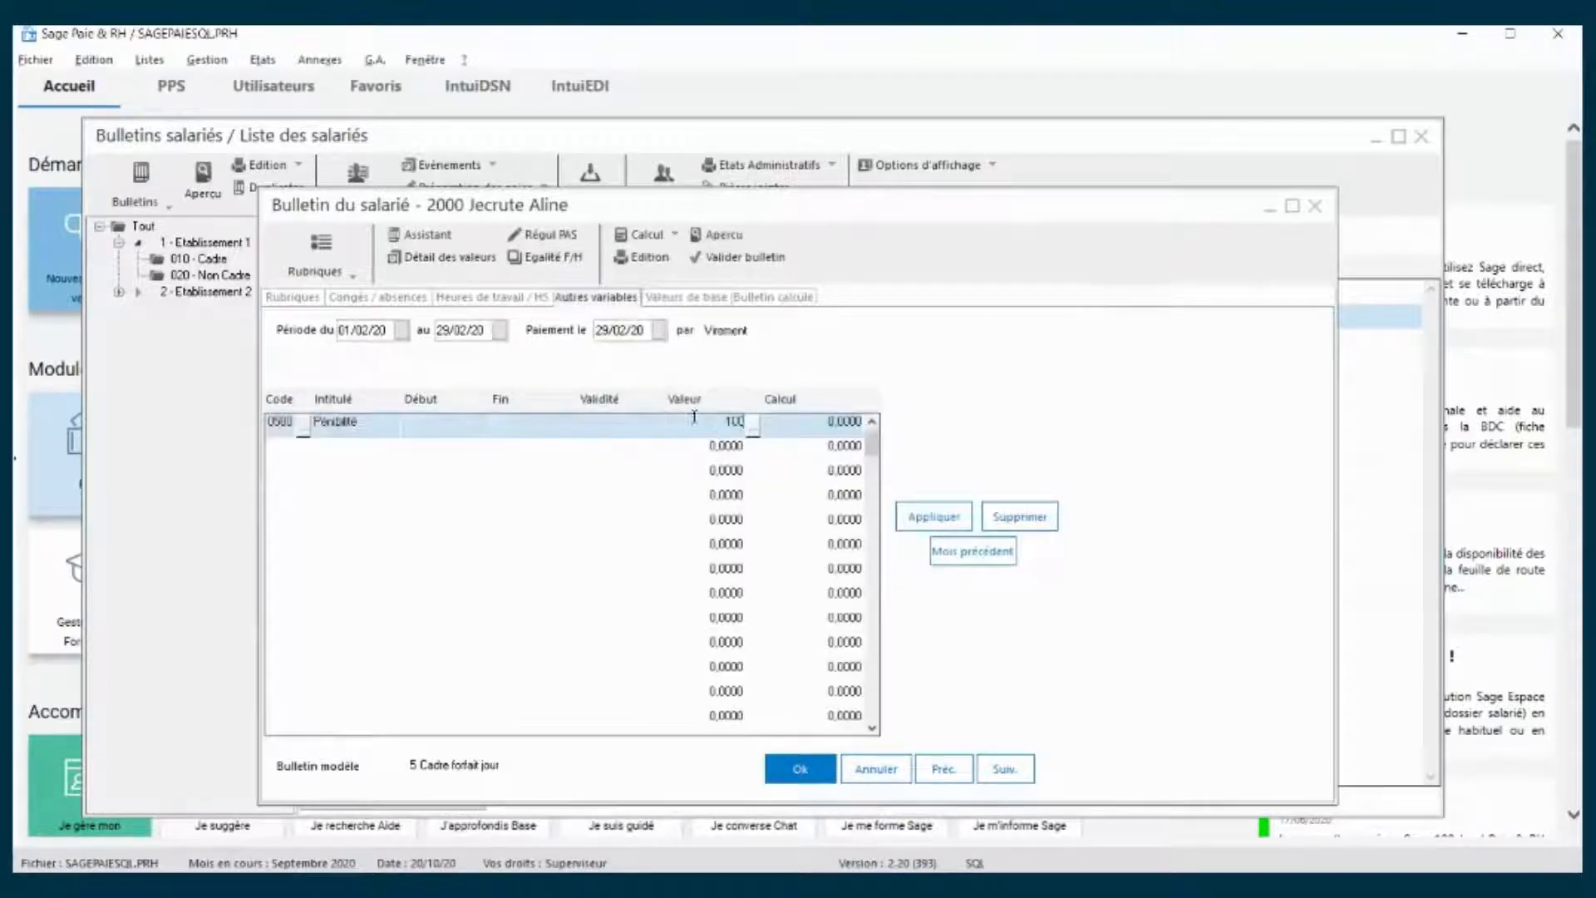
{"action": "left_click", "coordinate": [778, 296]}
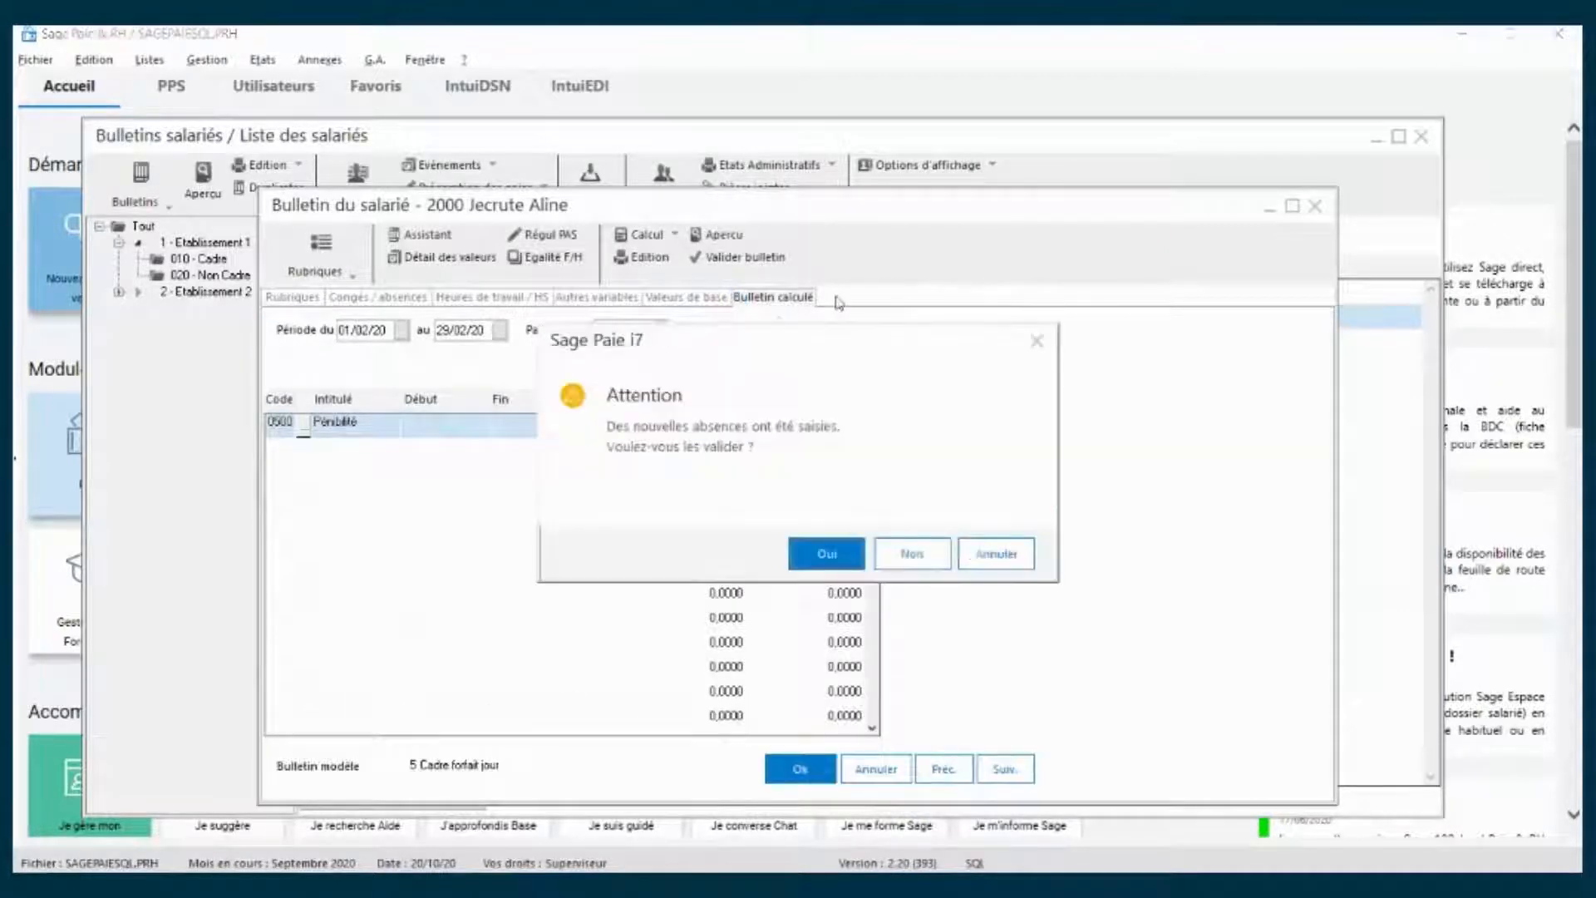
{"action": "left_click", "coordinate": [823, 553]}
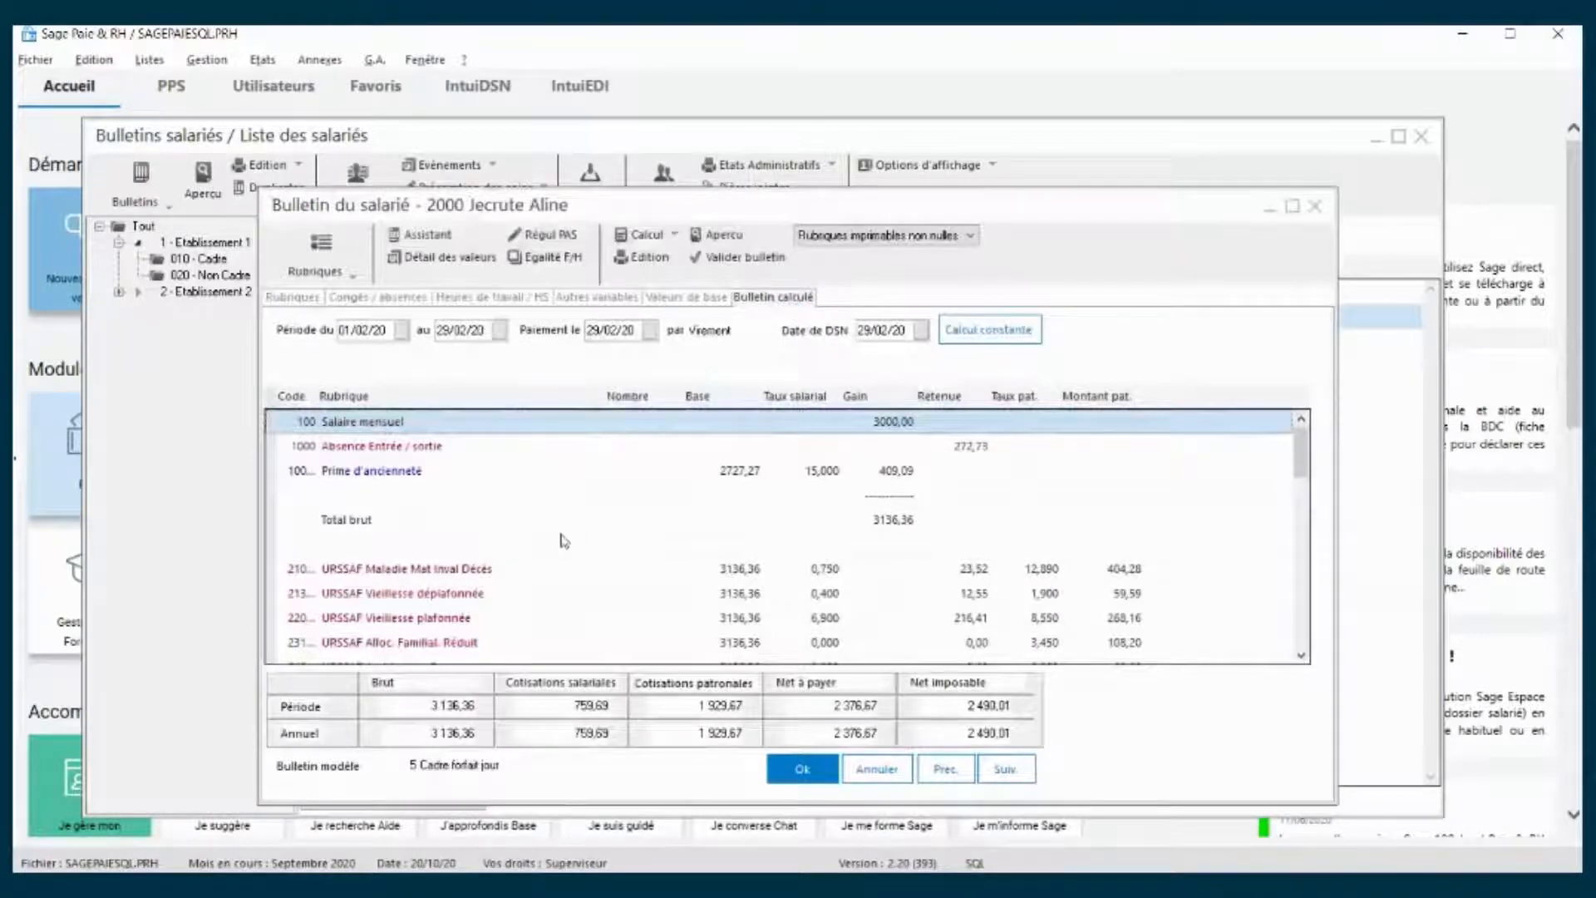
View the comment form of the Salaire mensuel line in the calculated payslip and close it without entering text
{"action": "right_click", "coordinate": [395, 478]}
{"action": "left_click", "coordinate": [433, 457]}
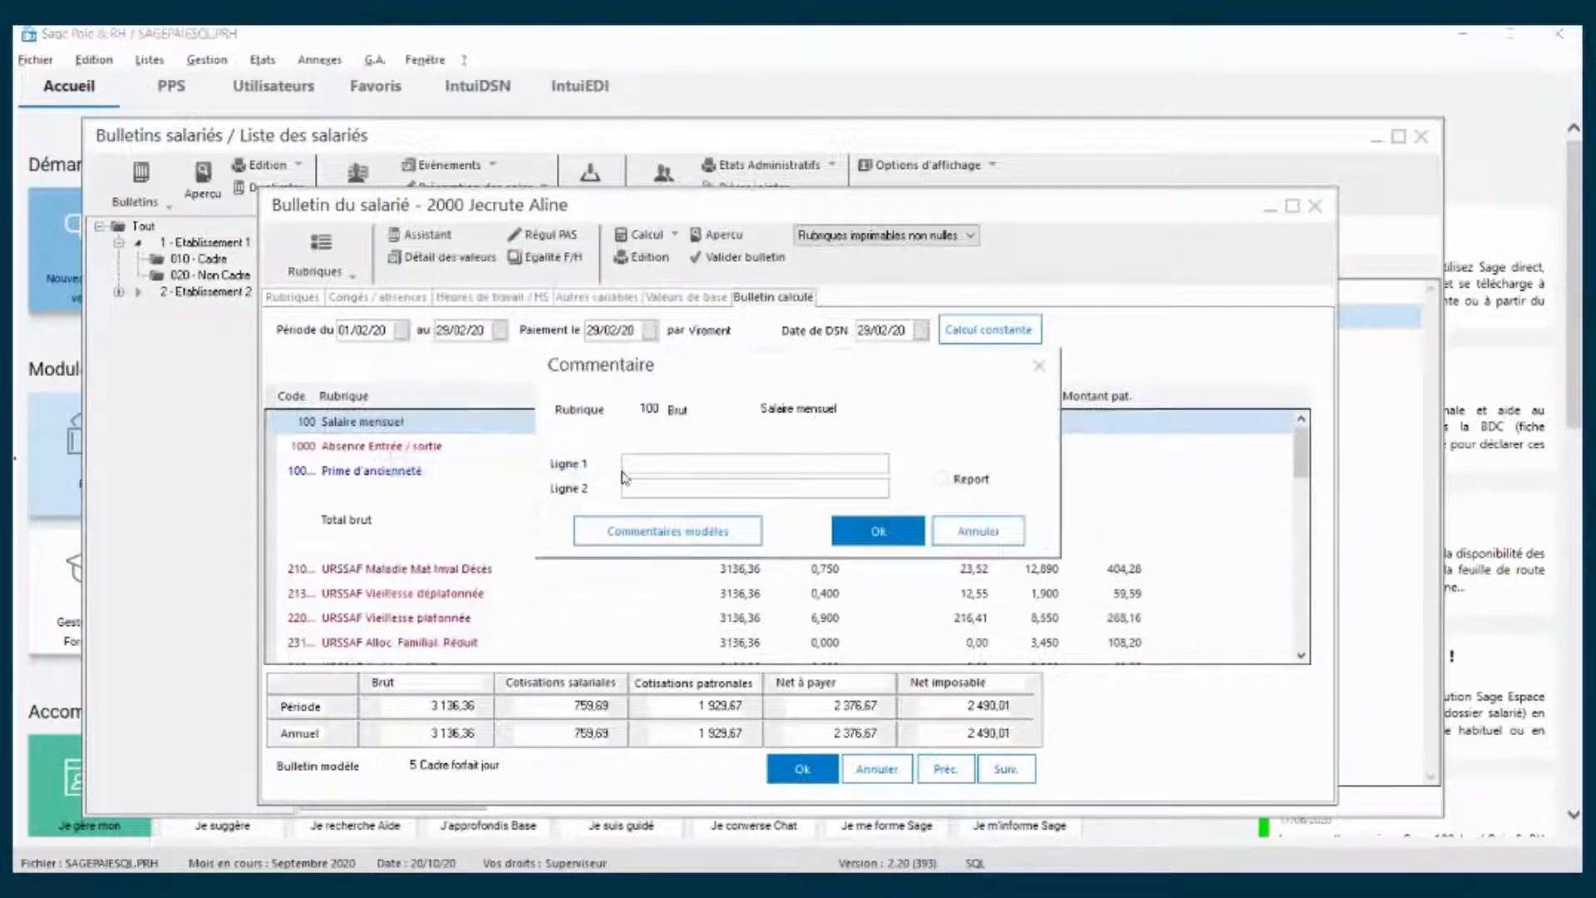
{"action": "left_click", "coordinate": [1037, 366]}
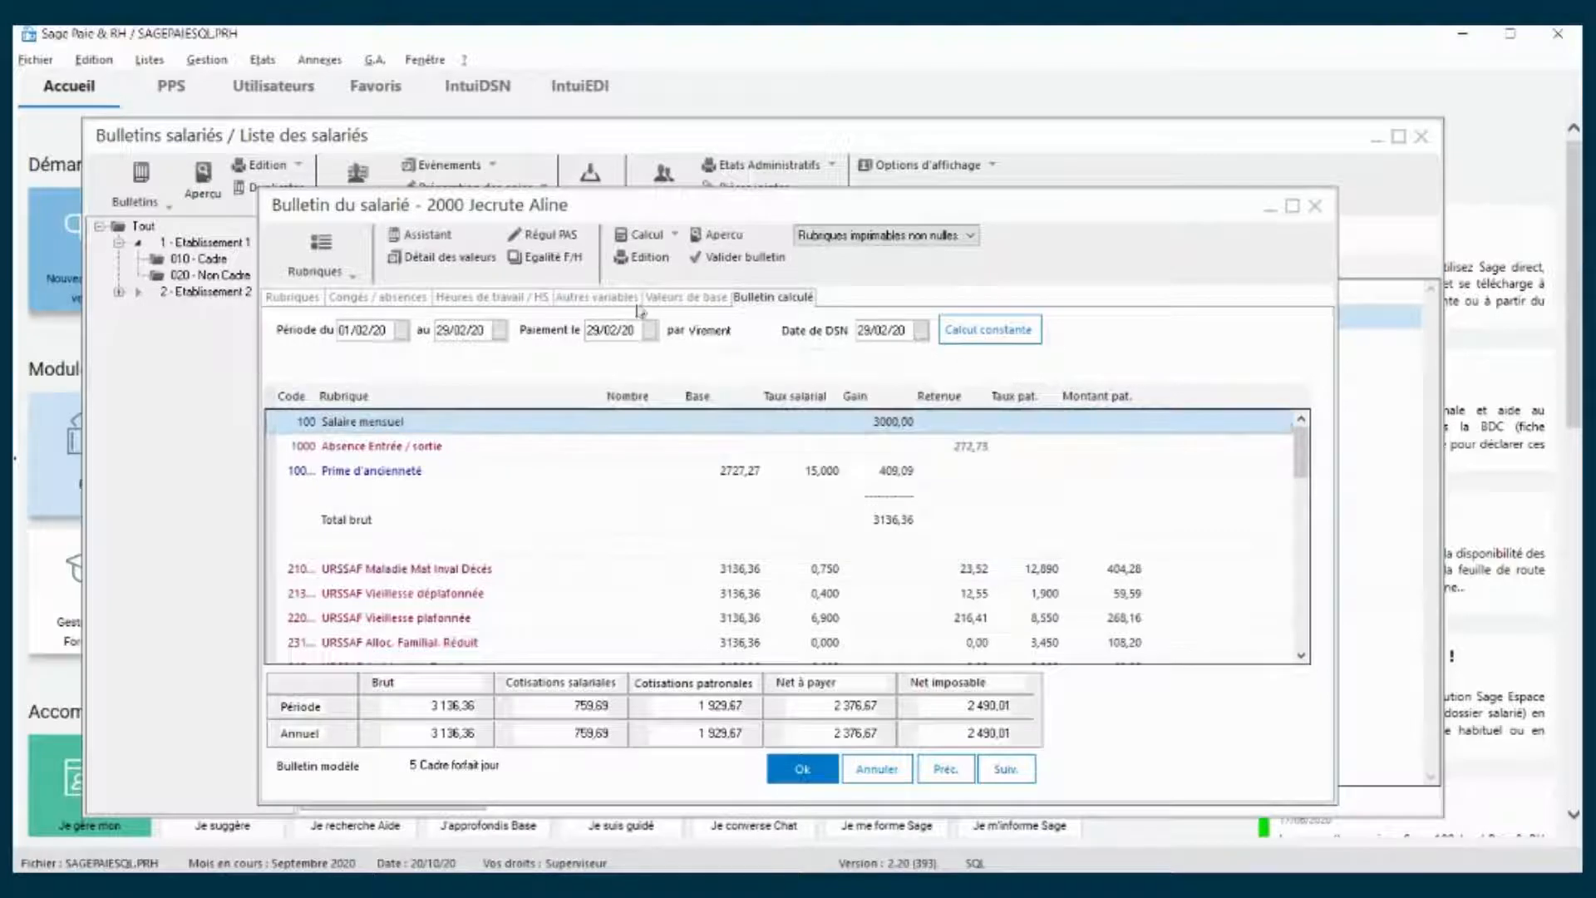
View the payslip's withholding tax adjustments and the reverse calculation form based on net pay, closing both without entering values
{"action": "left_click", "coordinate": [542, 234]}
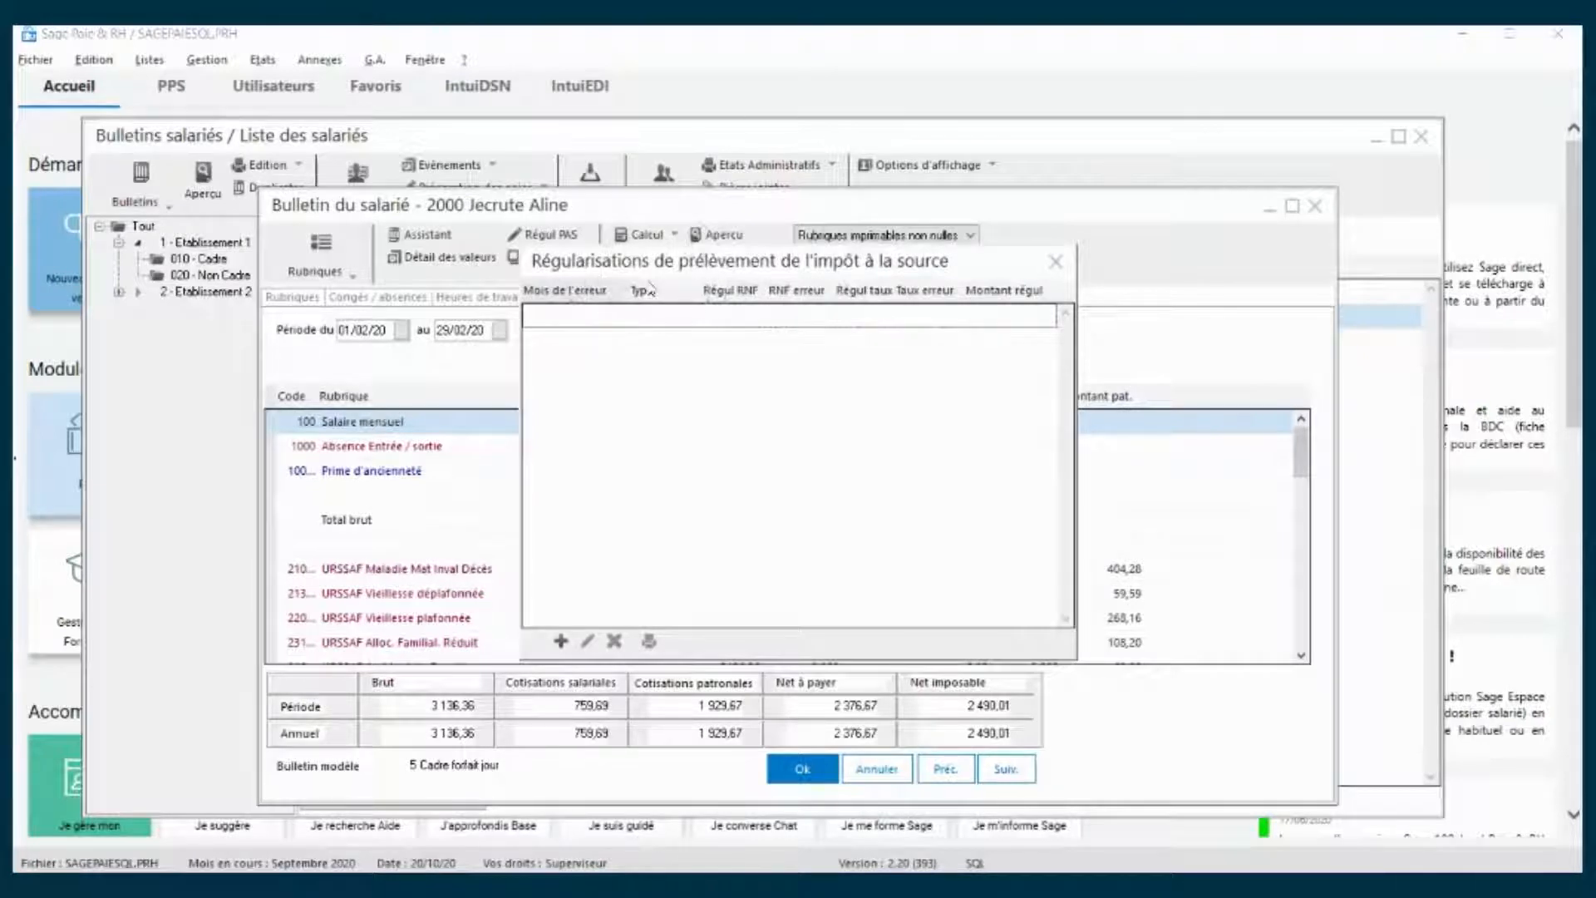
{"action": "left_click", "coordinate": [1056, 261]}
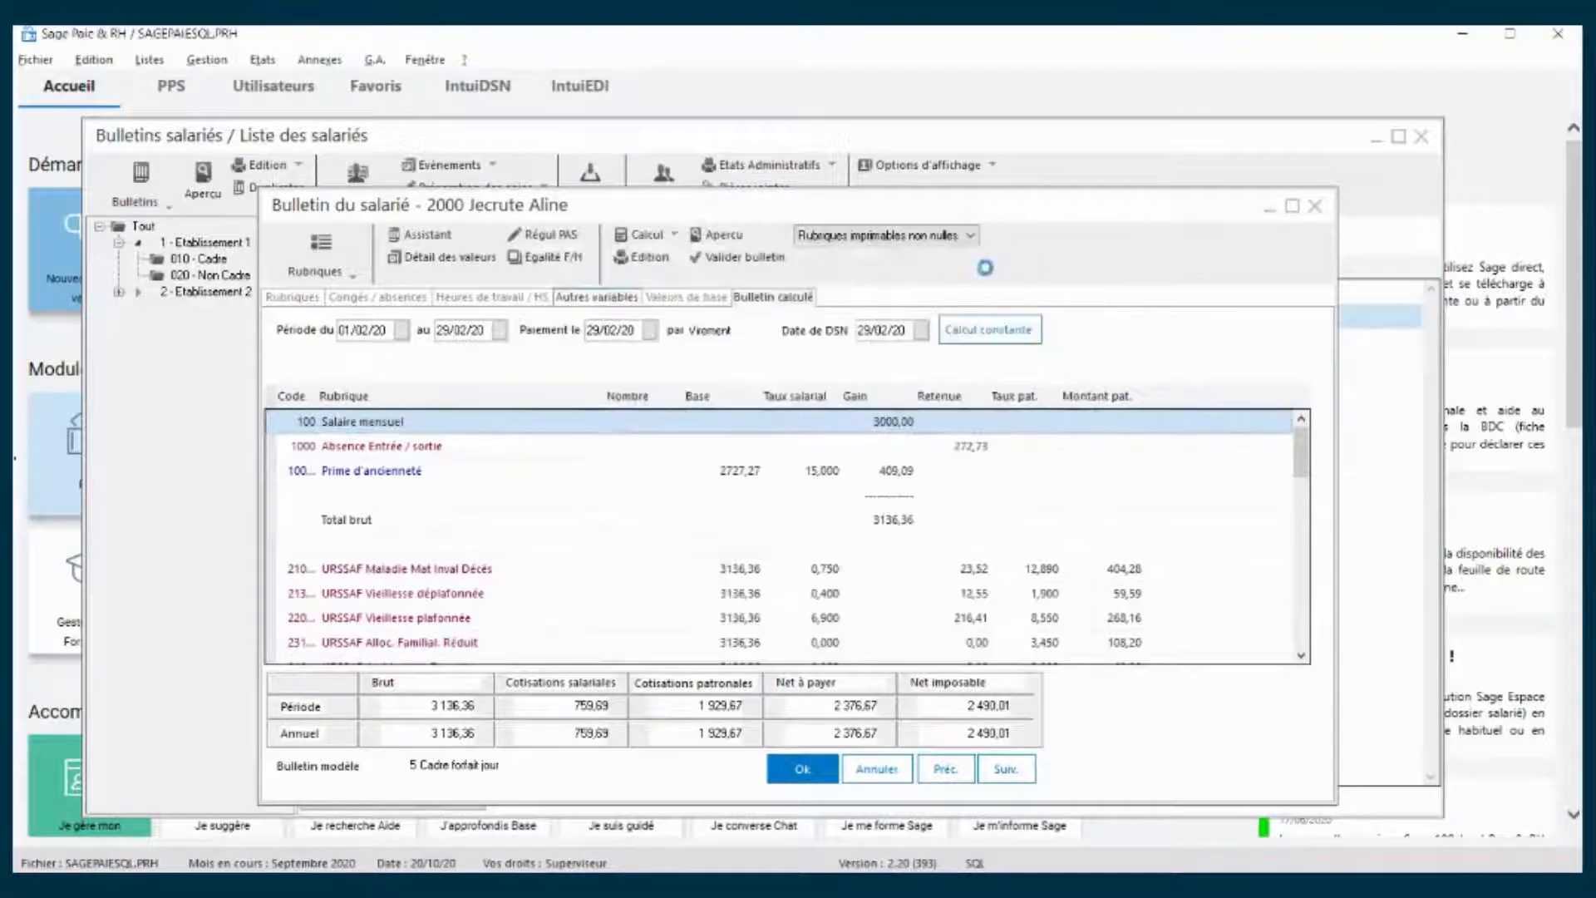
{"action": "left_click", "coordinate": [675, 236]}
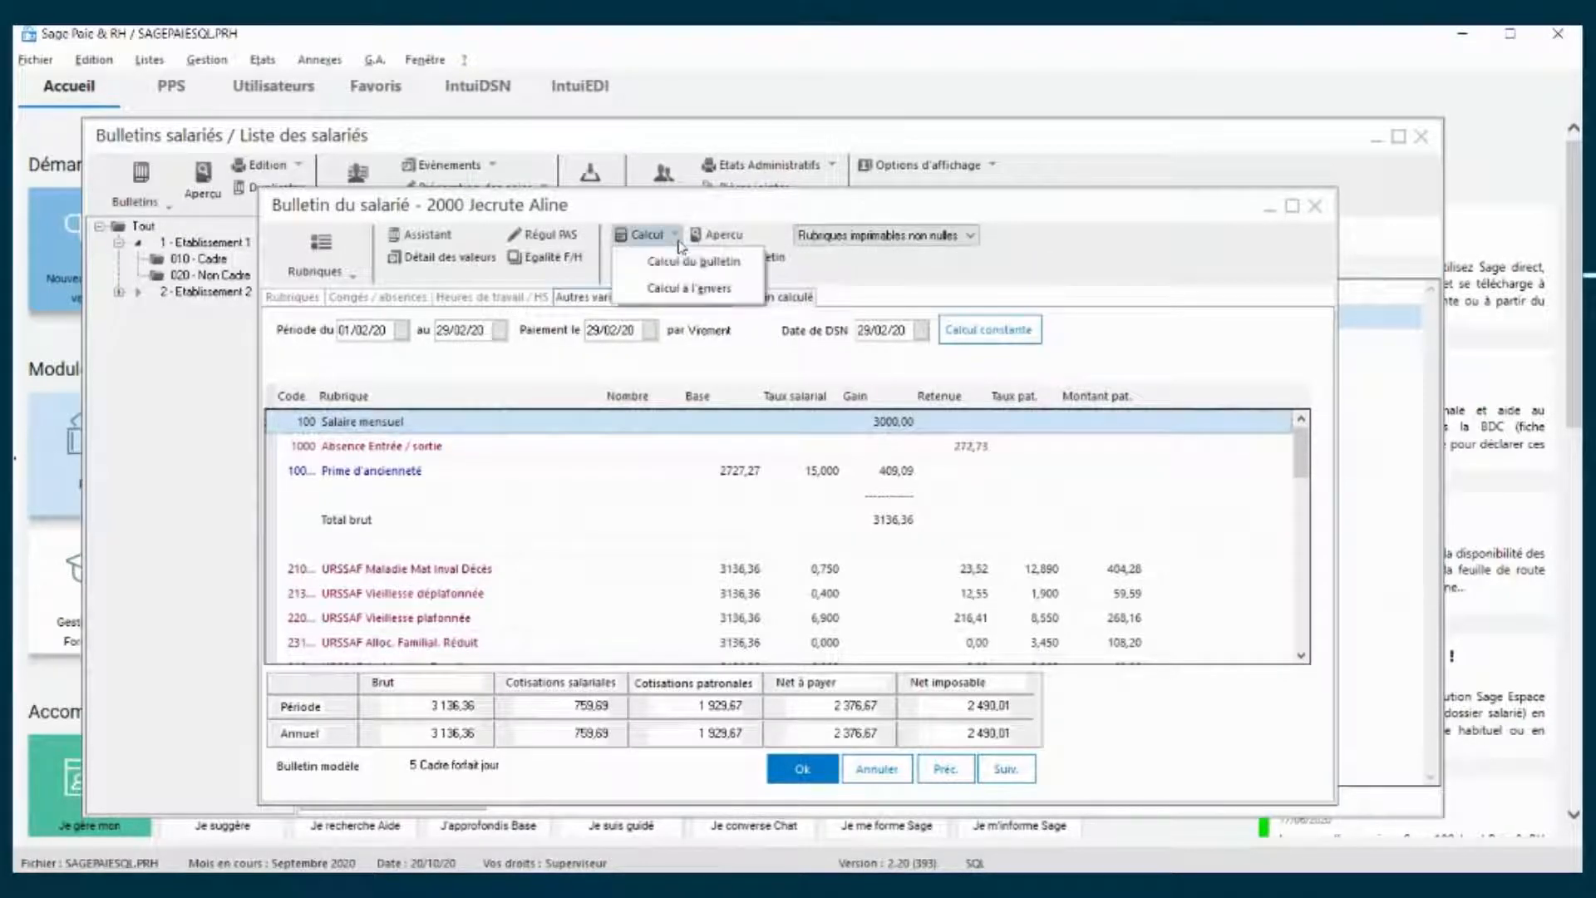
{"action": "left_click", "coordinate": [690, 289]}
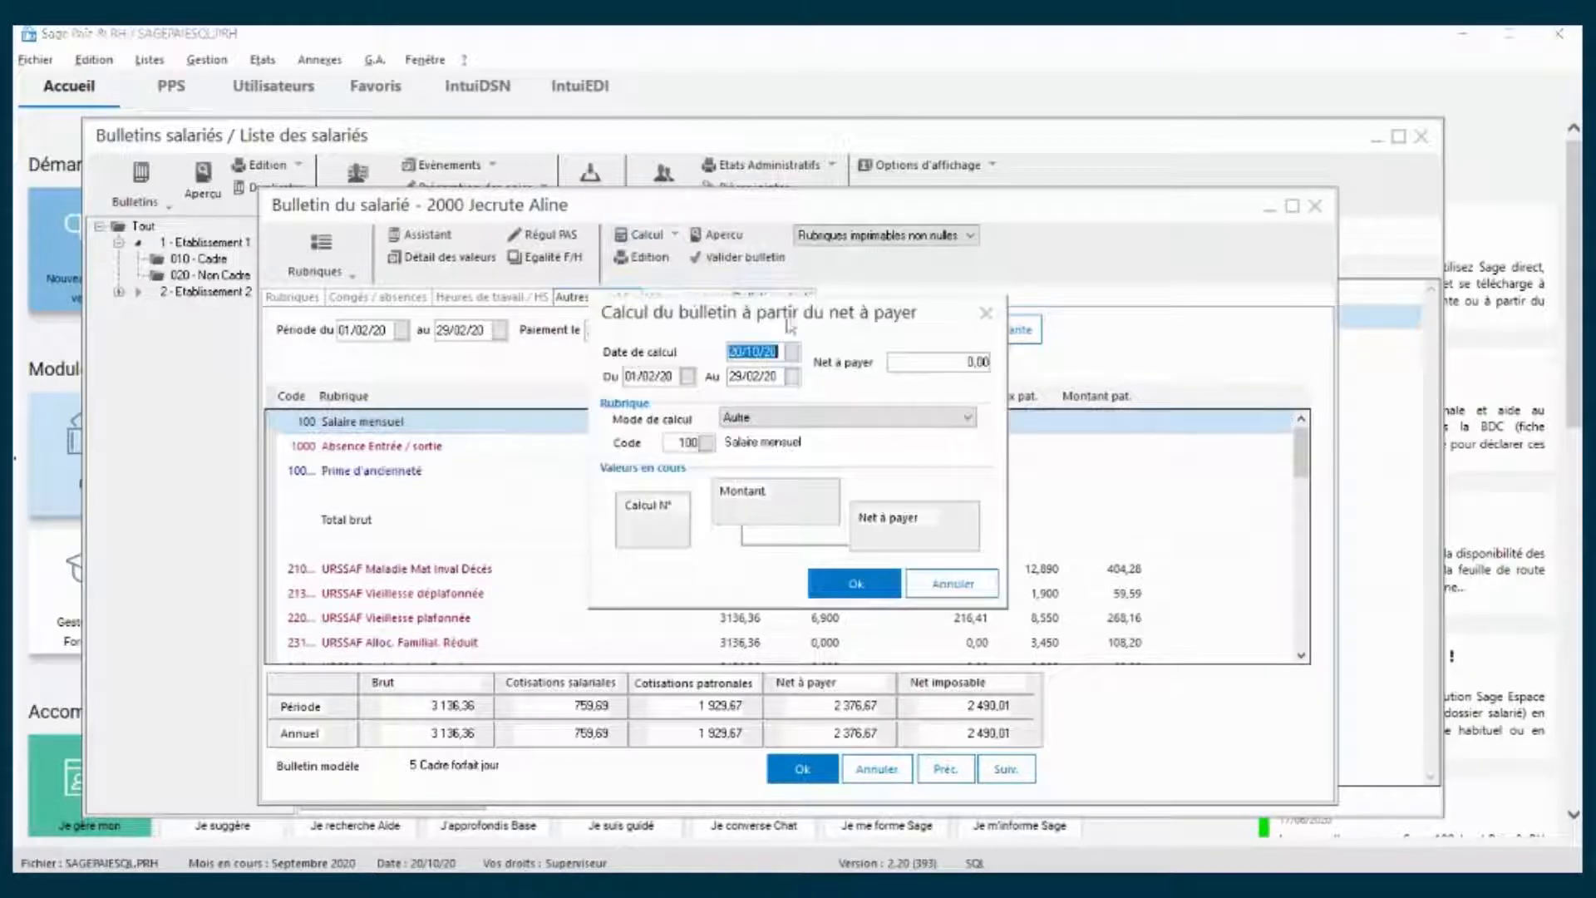
{"action": "left_click", "coordinate": [908, 361]}
{"action": "key", "text": "ctrl"}
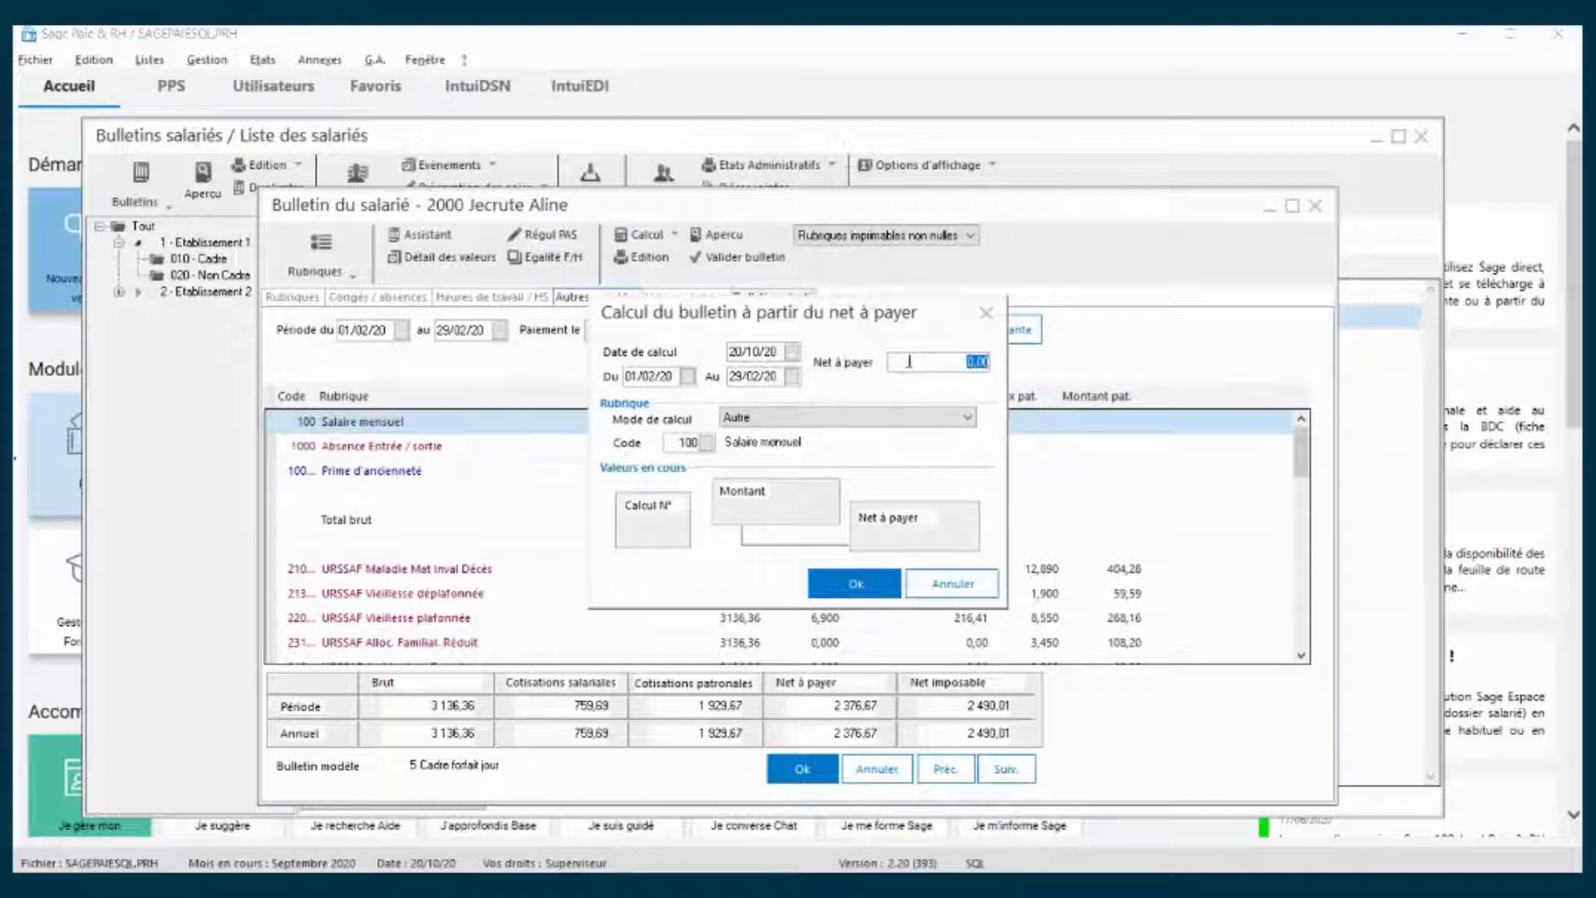
{"action": "left_click", "coordinate": [986, 313]}
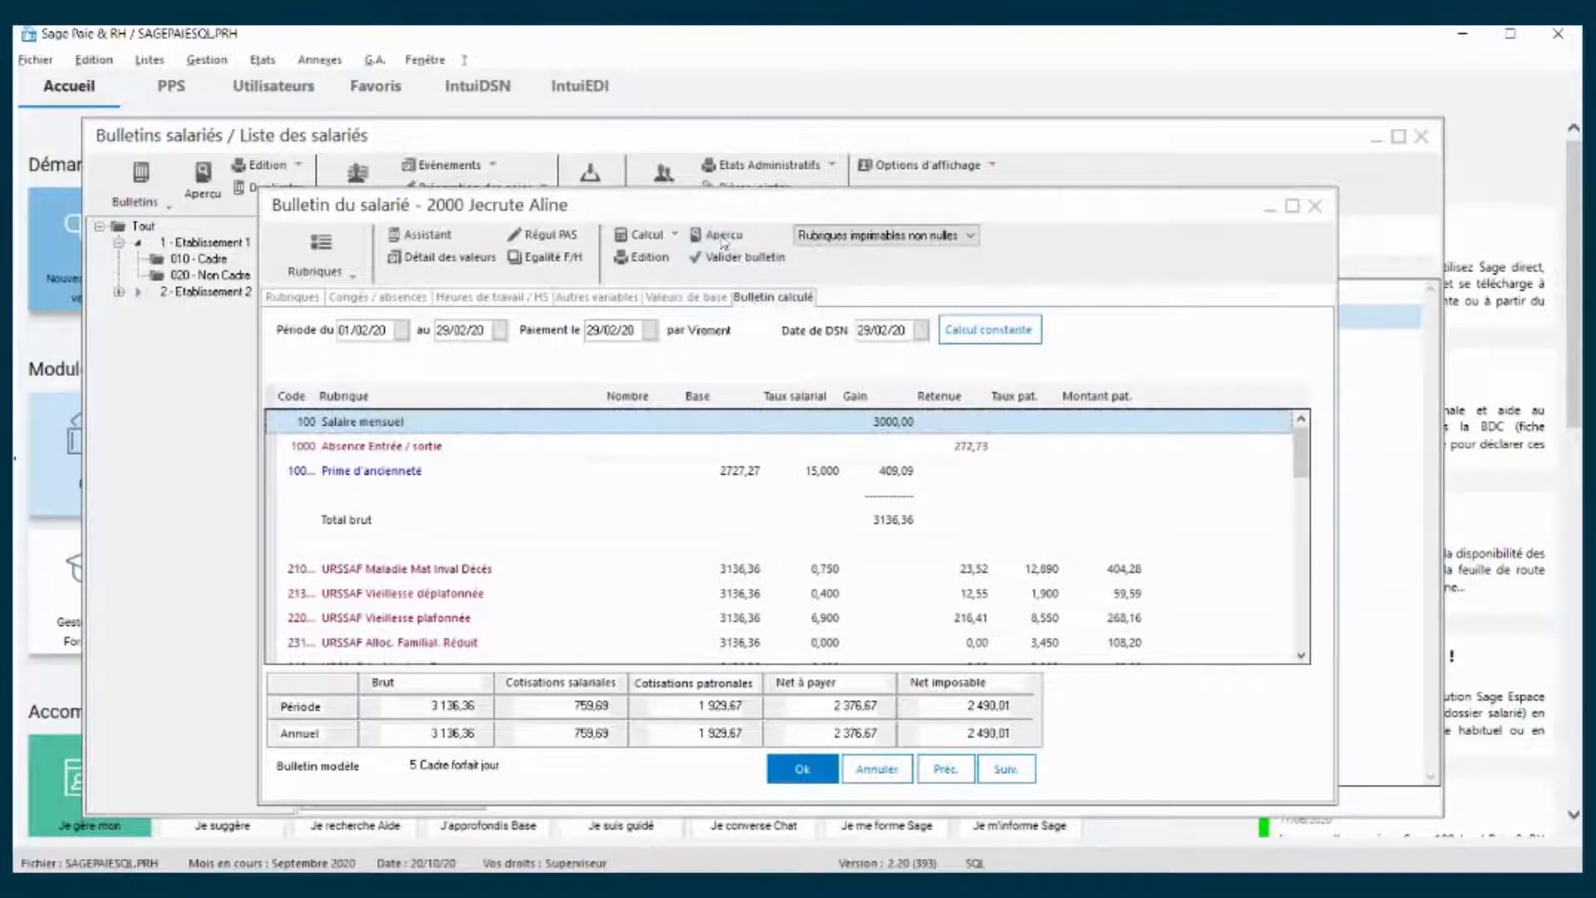
Preview the calculated payslip with no file saving, examine it down to the net pay and leave counters, and close the preview
{"action": "left_click", "coordinate": [723, 239]}
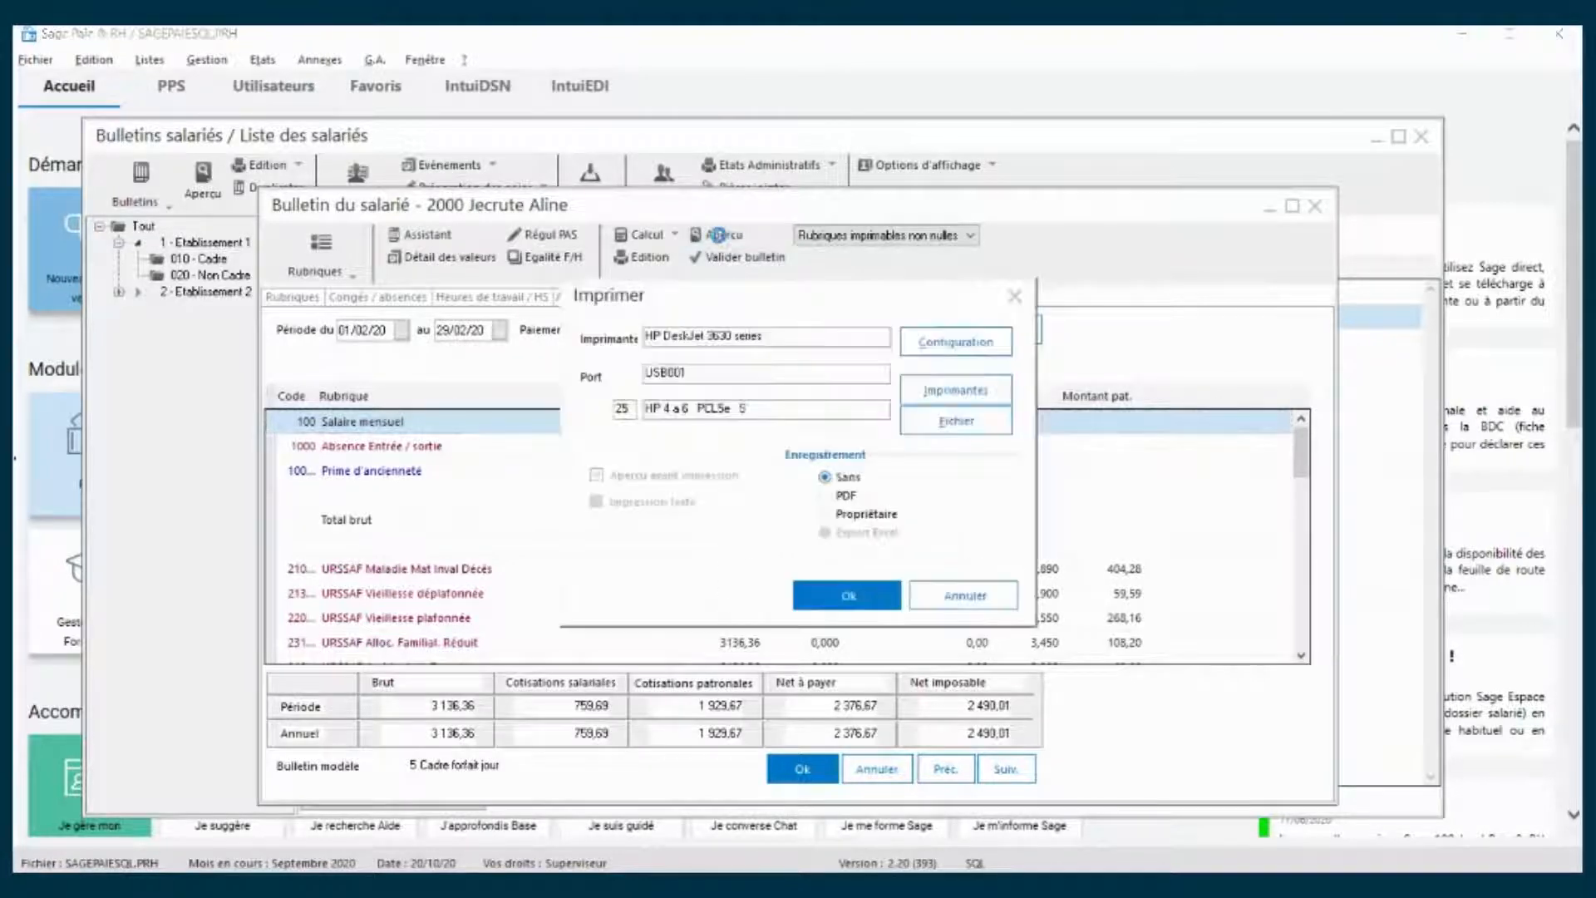
{"action": "left_click", "coordinate": [861, 595]}
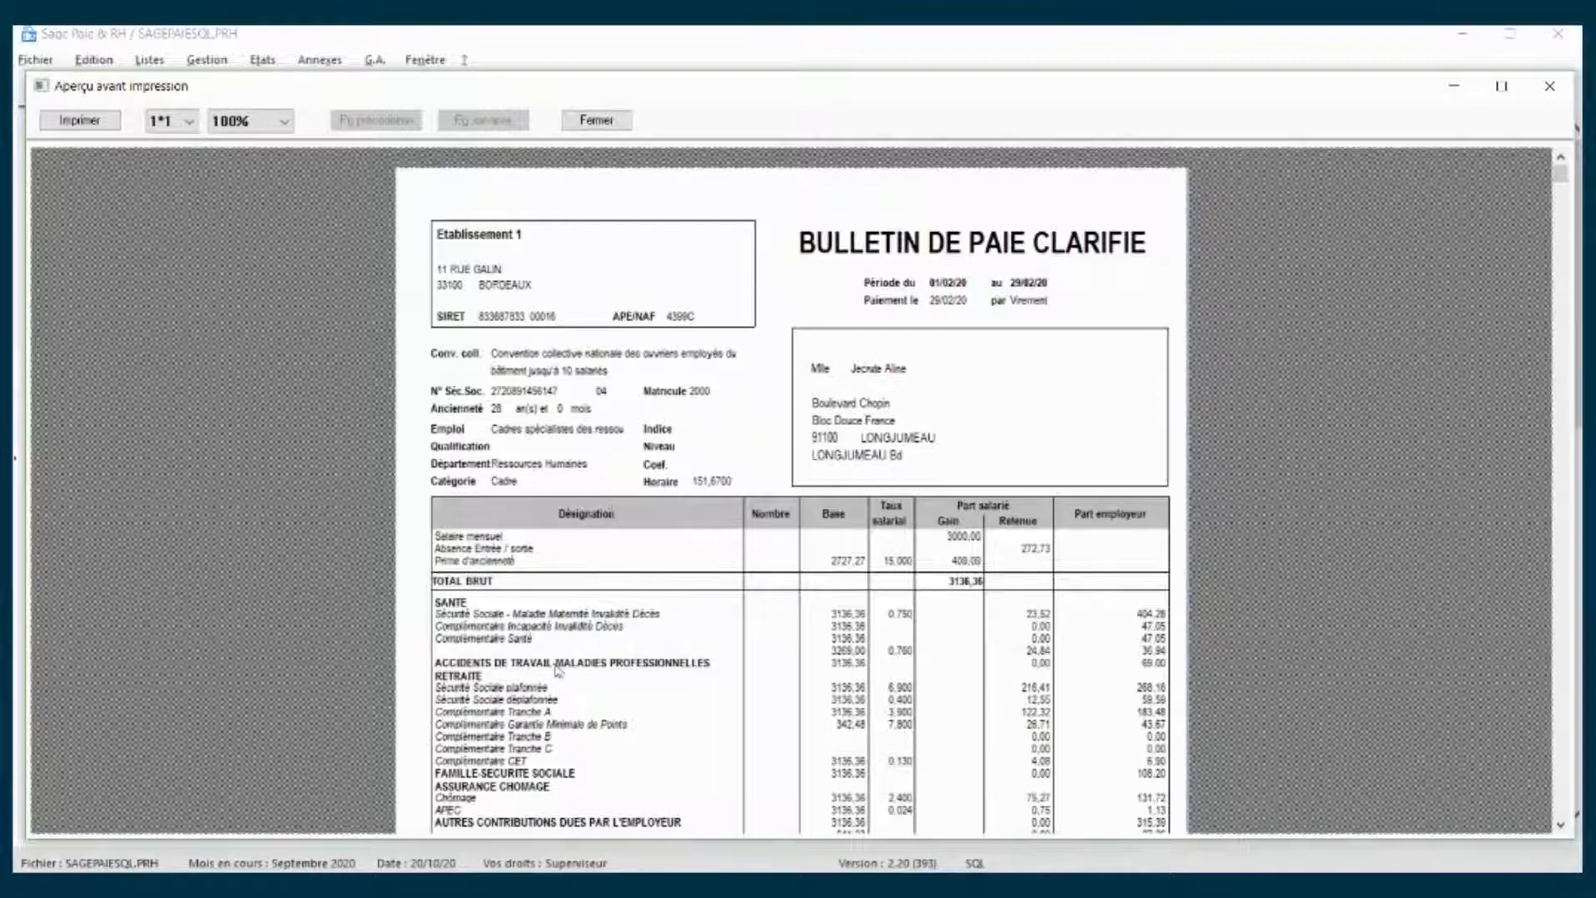
{"action": "left_click_drag", "start_coordinate": [1560, 175], "coordinate": [1164, 783]}
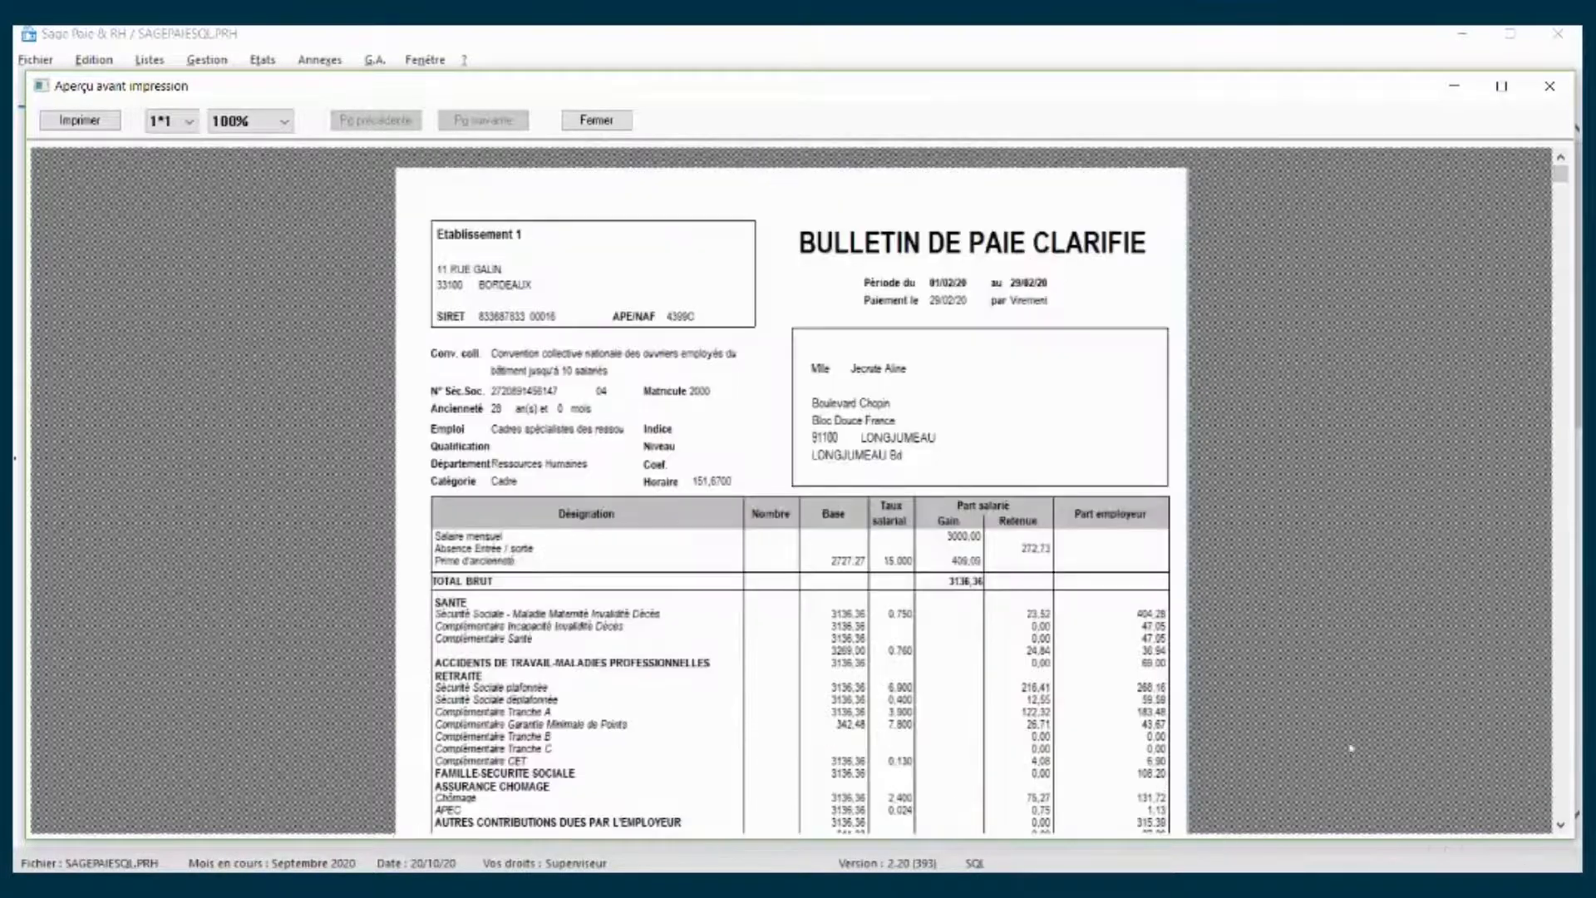
{"action": "left_click_drag", "start_coordinate": [1562, 171], "coordinate": [1561, 740]}
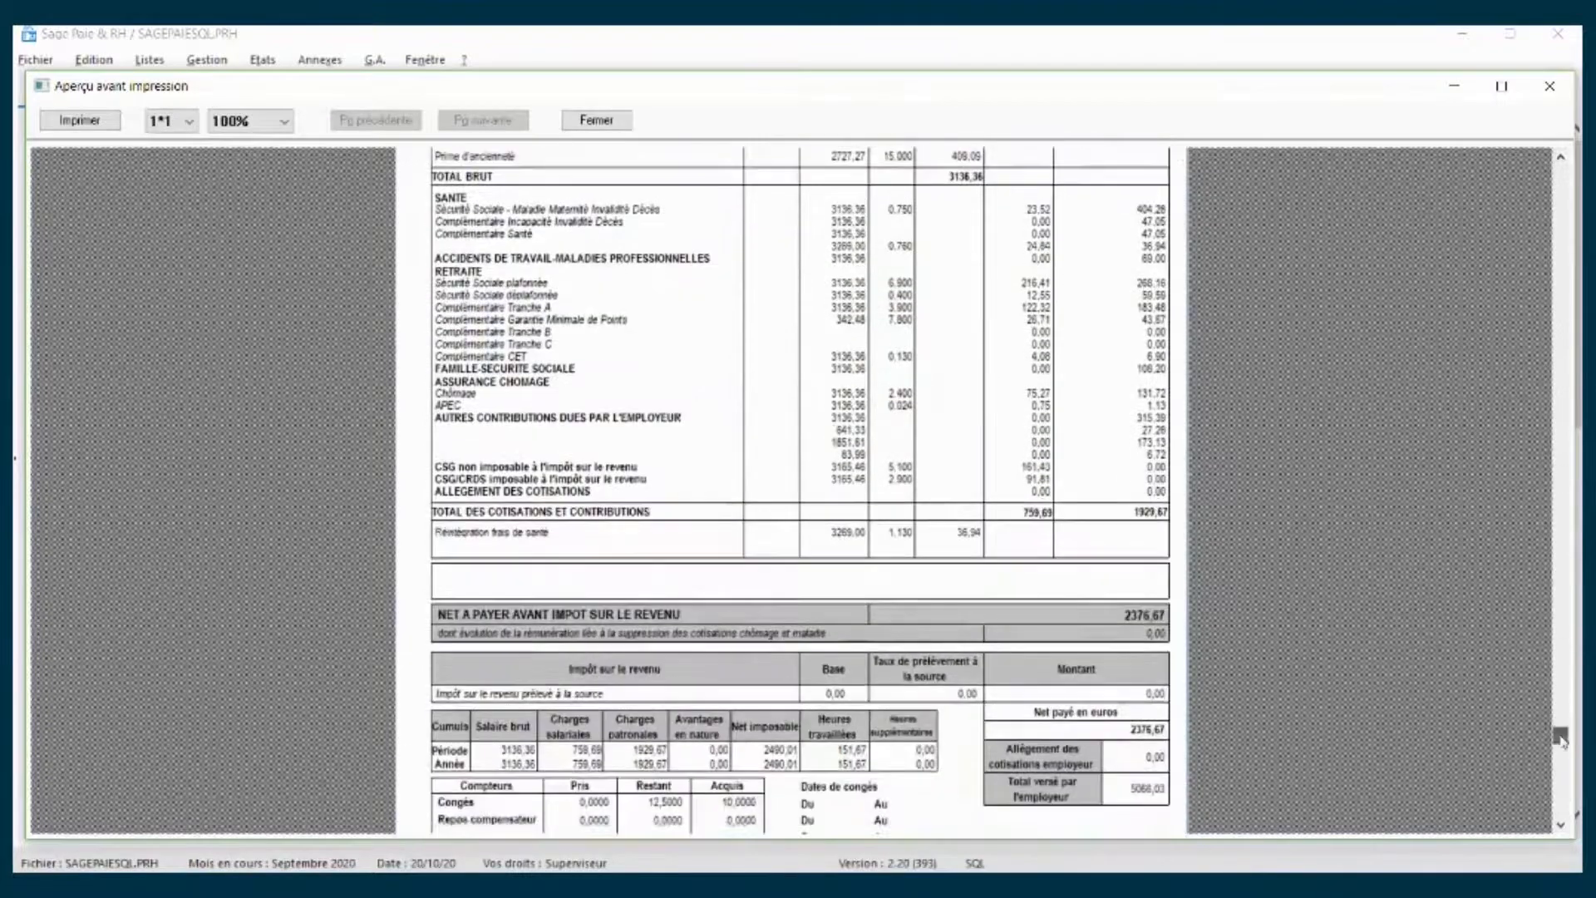
{"action": "left_click", "coordinate": [709, 771]}
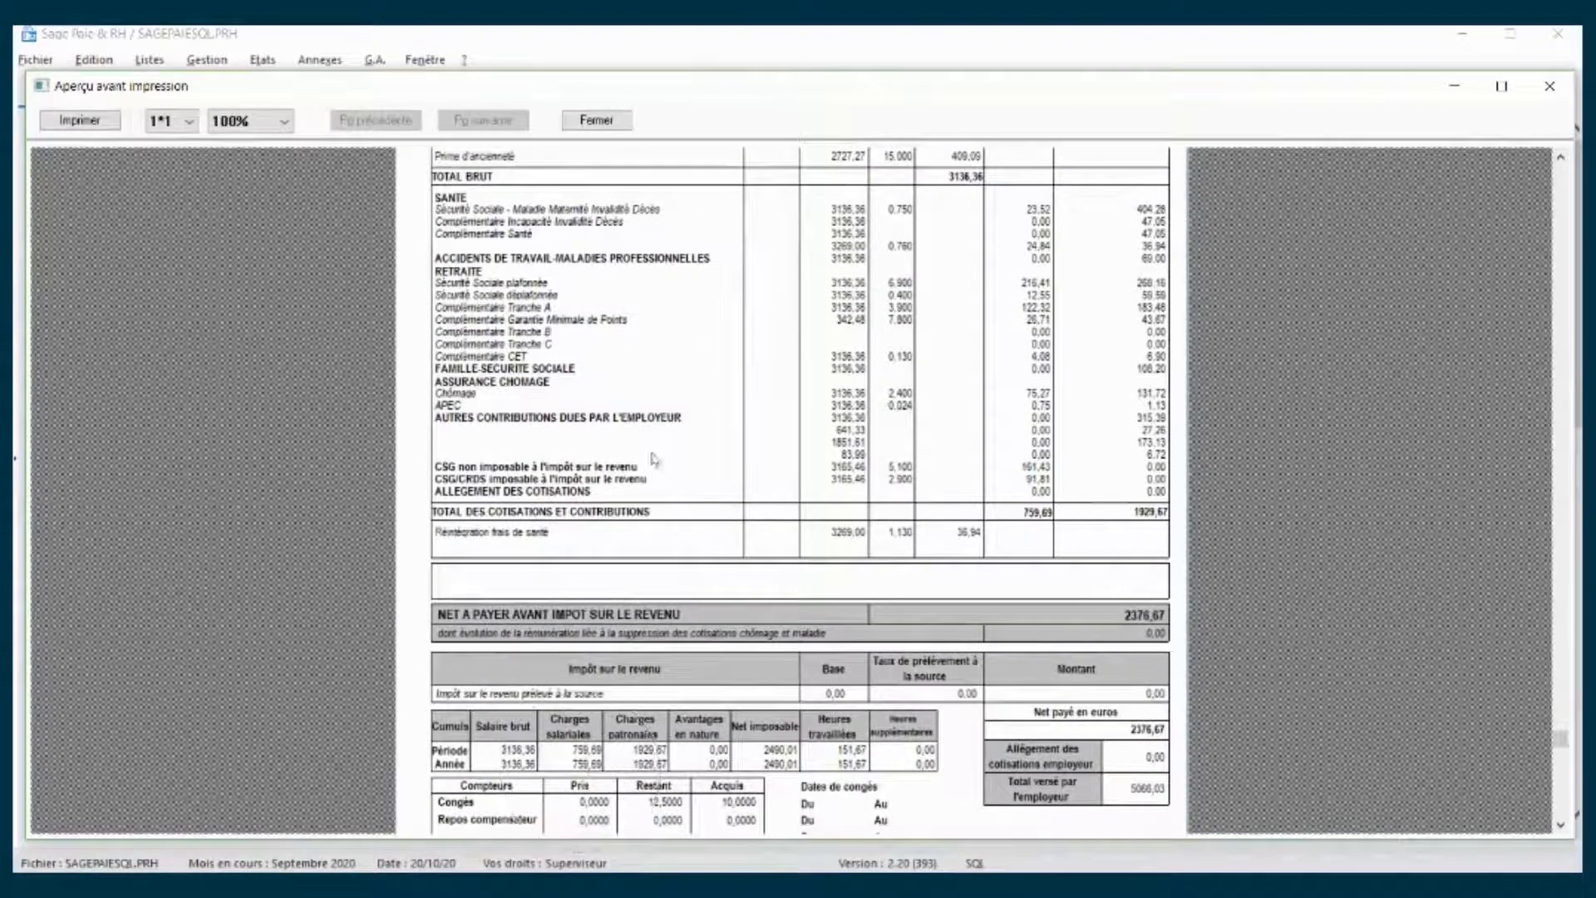
{"action": "left_click", "coordinate": [596, 120]}
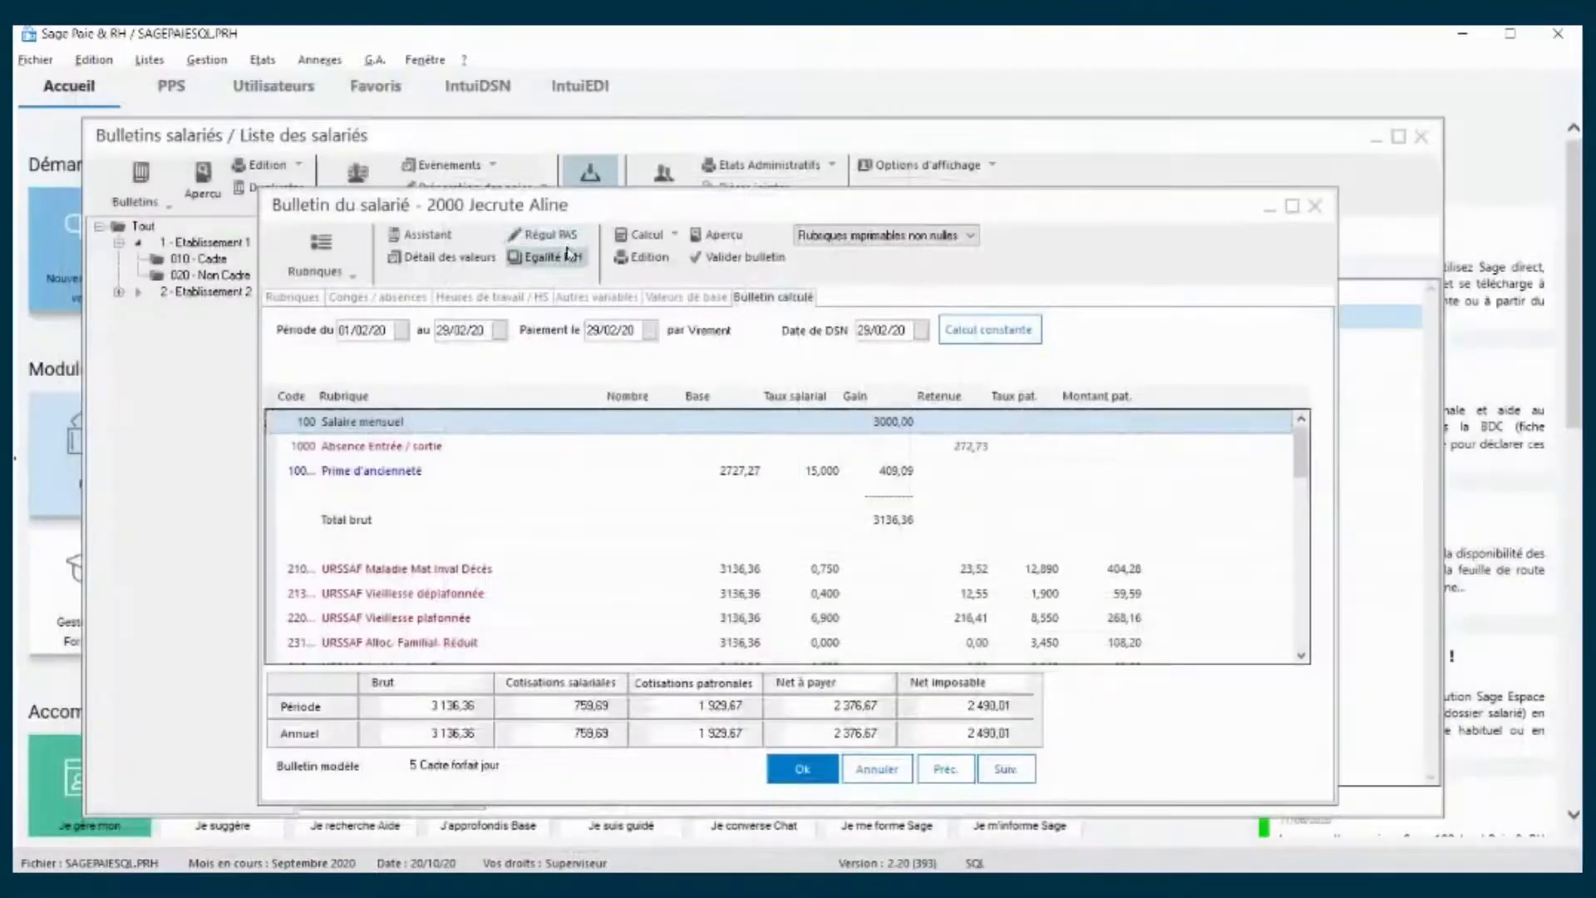
Leave the payslip and examine the PDF payslip and Dématérialisation RH options for bulk payslip edition, cancelling without printing
{"action": "left_click", "coordinate": [262, 166]}
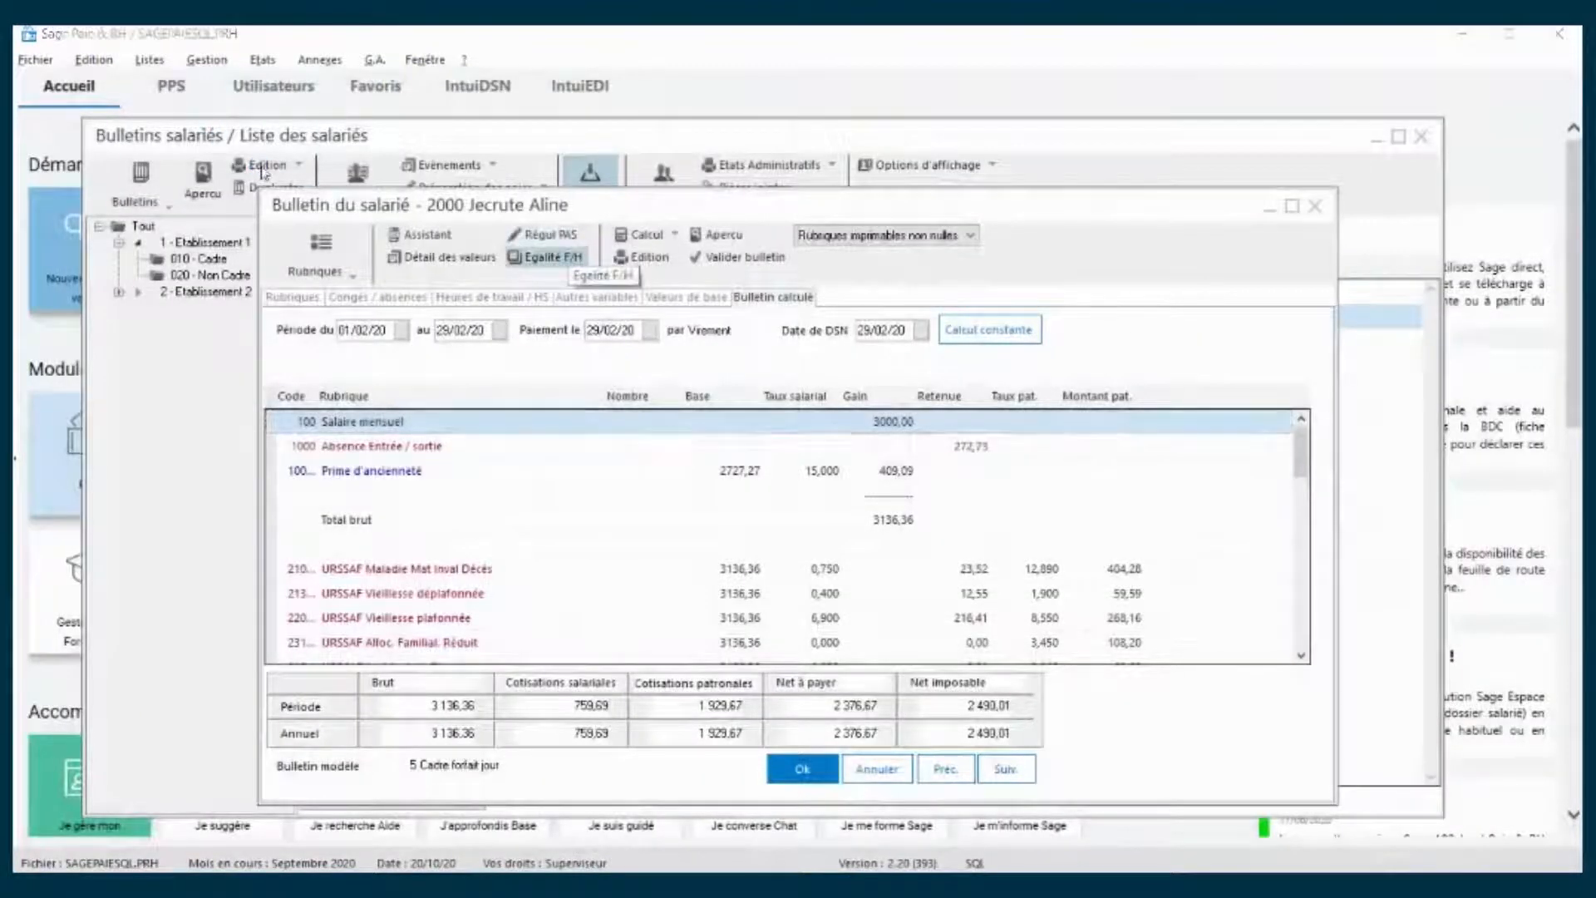
{"action": "left_click", "coordinate": [913, 554]}
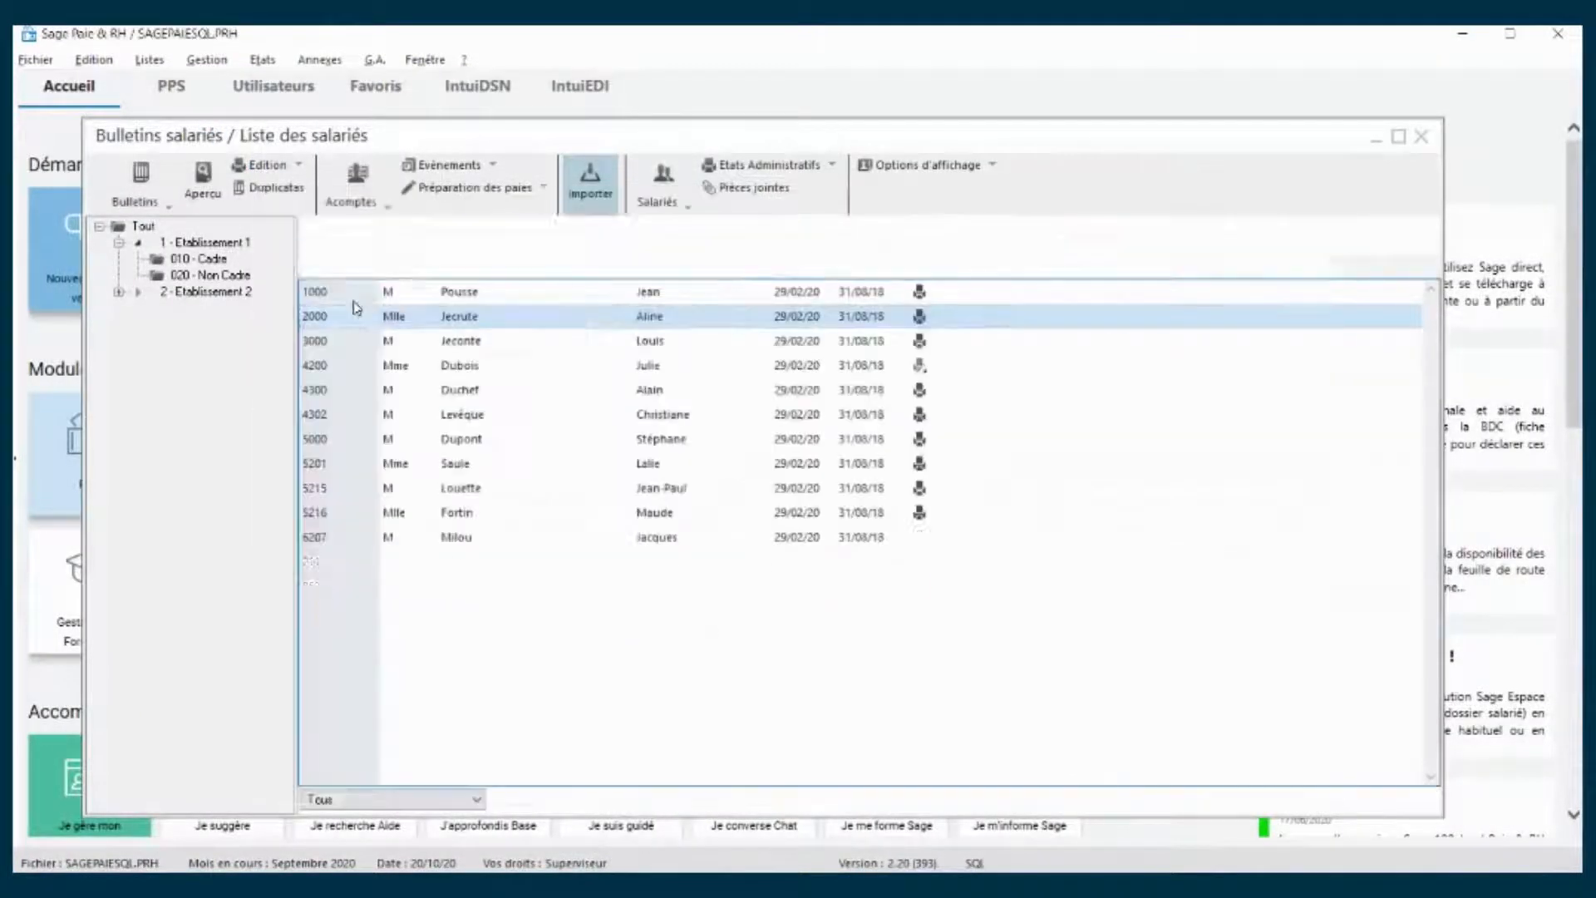
{"action": "left_click", "coordinate": [270, 168]}
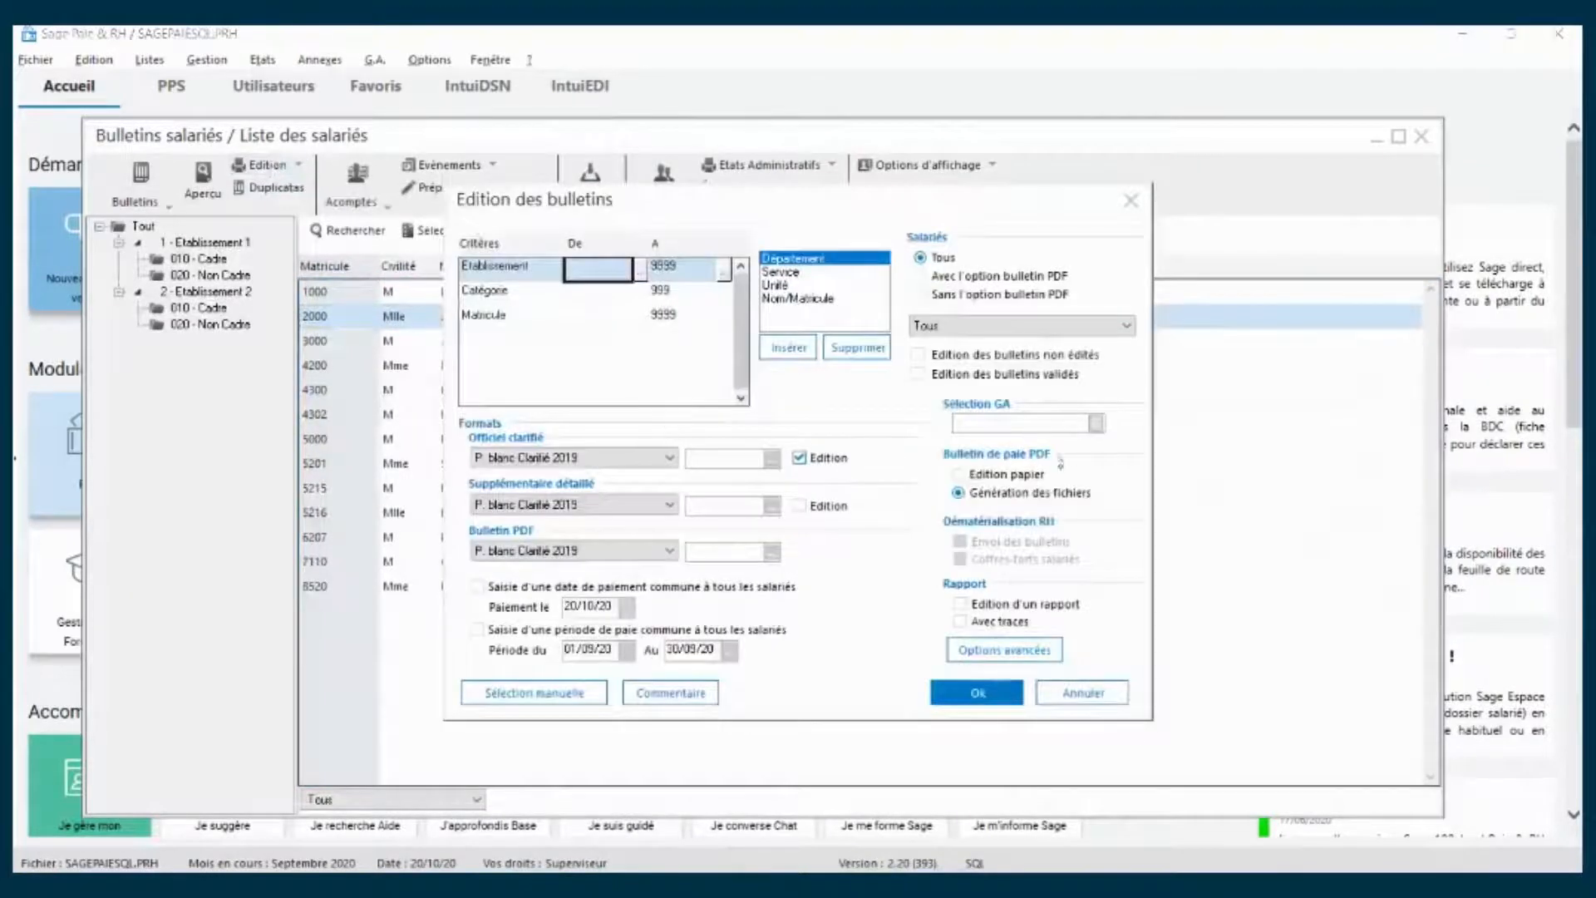
{"action": "key", "text": "ctrl"}
{"action": "key", "text": "ctrl"}
{"action": "key", "text": "ctrl"}
{"action": "key", "text": "ctrl"}
{"action": "key", "text": "ctrl"}
{"action": "key", "text": "ctrl"}
{"action": "key", "text": "ctrl"}
{"action": "key", "text": "ctrl"}
{"action": "key", "text": "ctrl"}
{"action": "key", "text": "ctrl"}
{"action": "key", "text": "ctrl"}
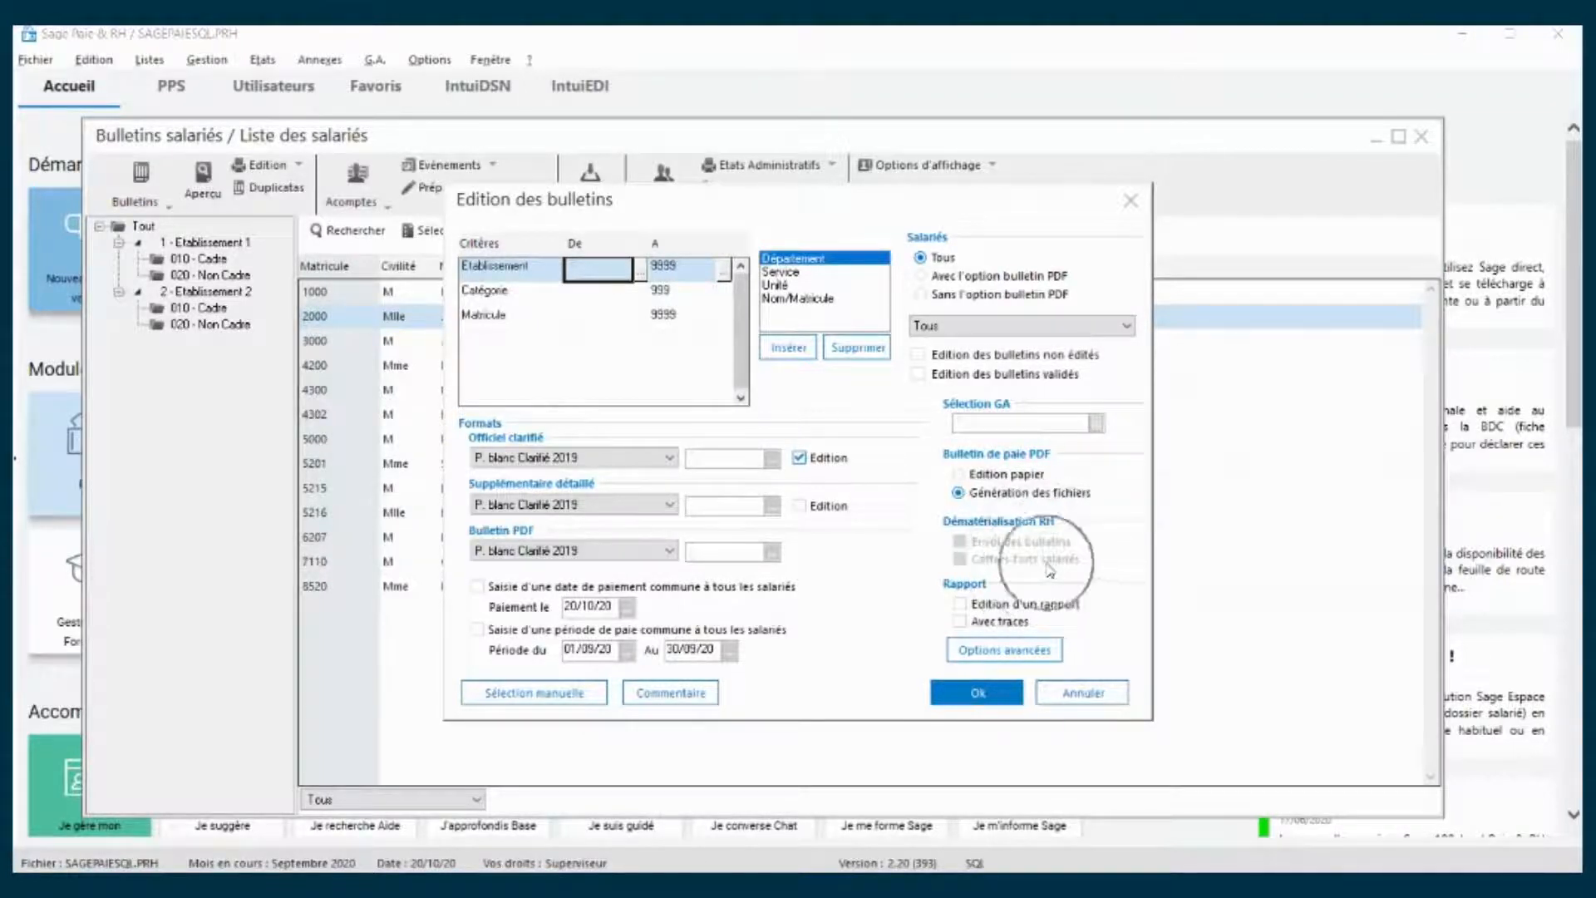
{"action": "key", "text": "ctrl"}
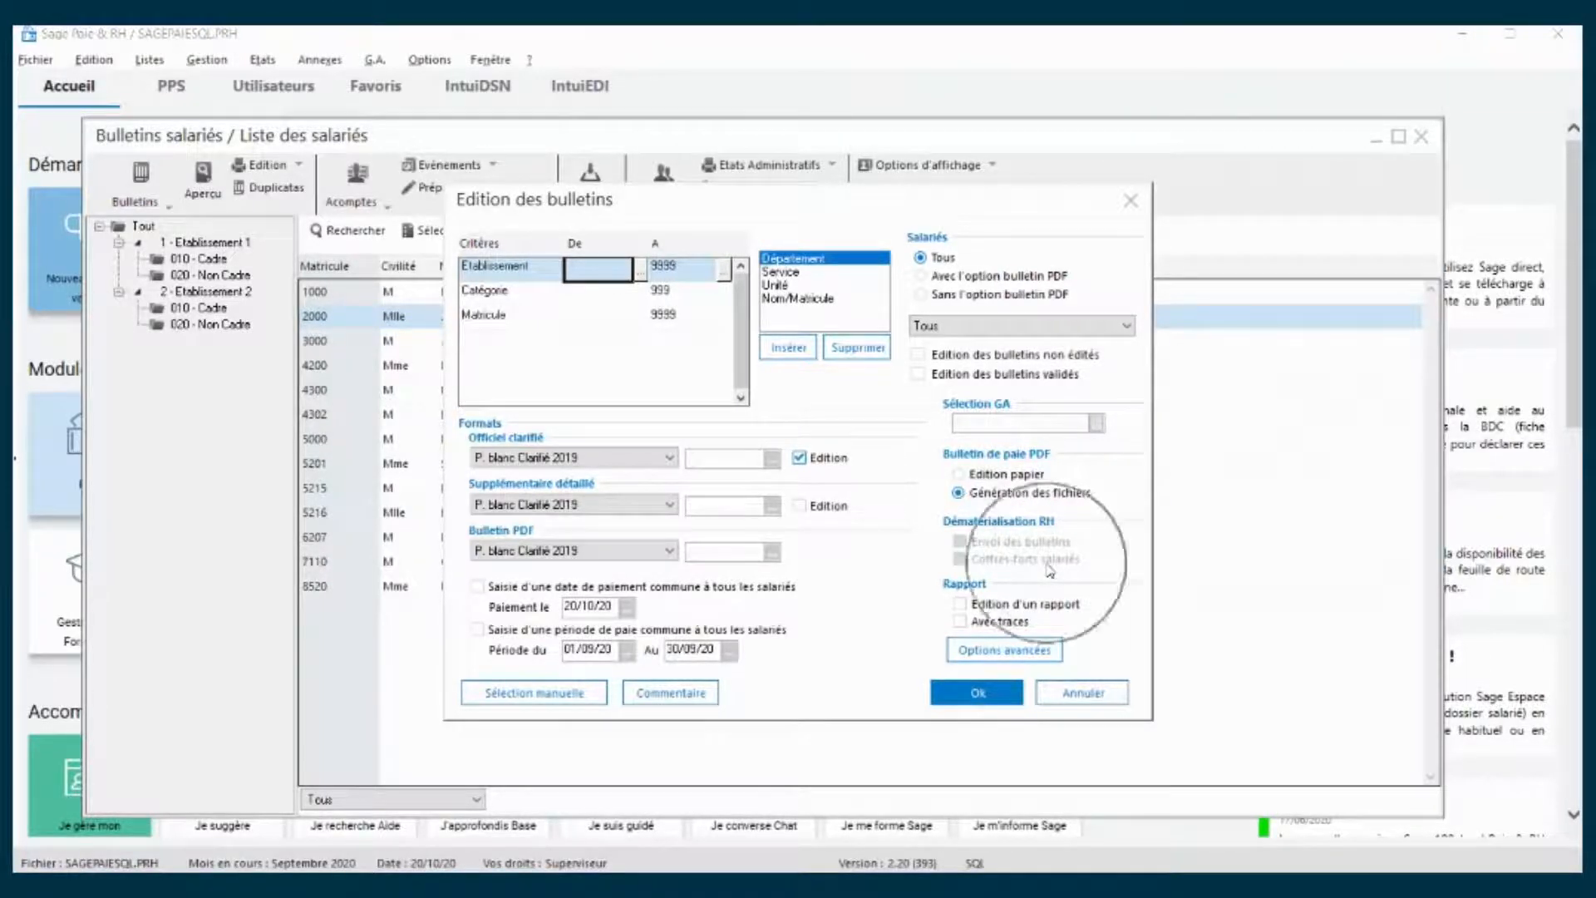
{"action": "left_click", "coordinate": [1068, 697]}
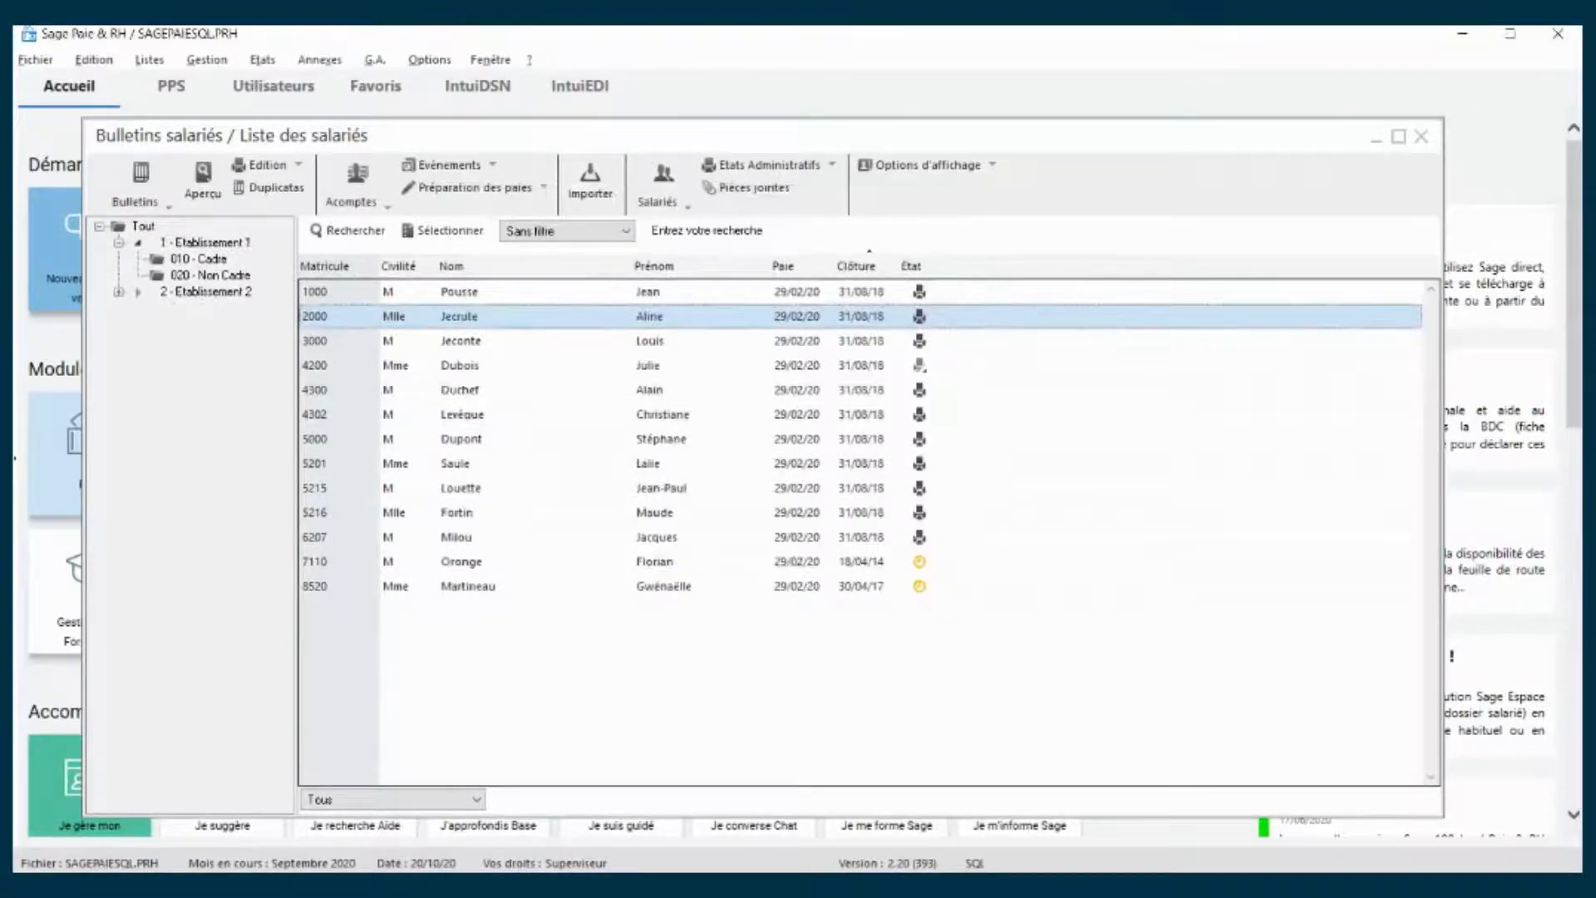
Switch to Excel and view the employer cost charts in Rémunération.xlsx and the gross pay report in Rémunérations et Primes.xlsx
{"action": "mouse_move", "coordinate": [259, 886]}
{"action": "left_click", "coordinate": [217, 834]}
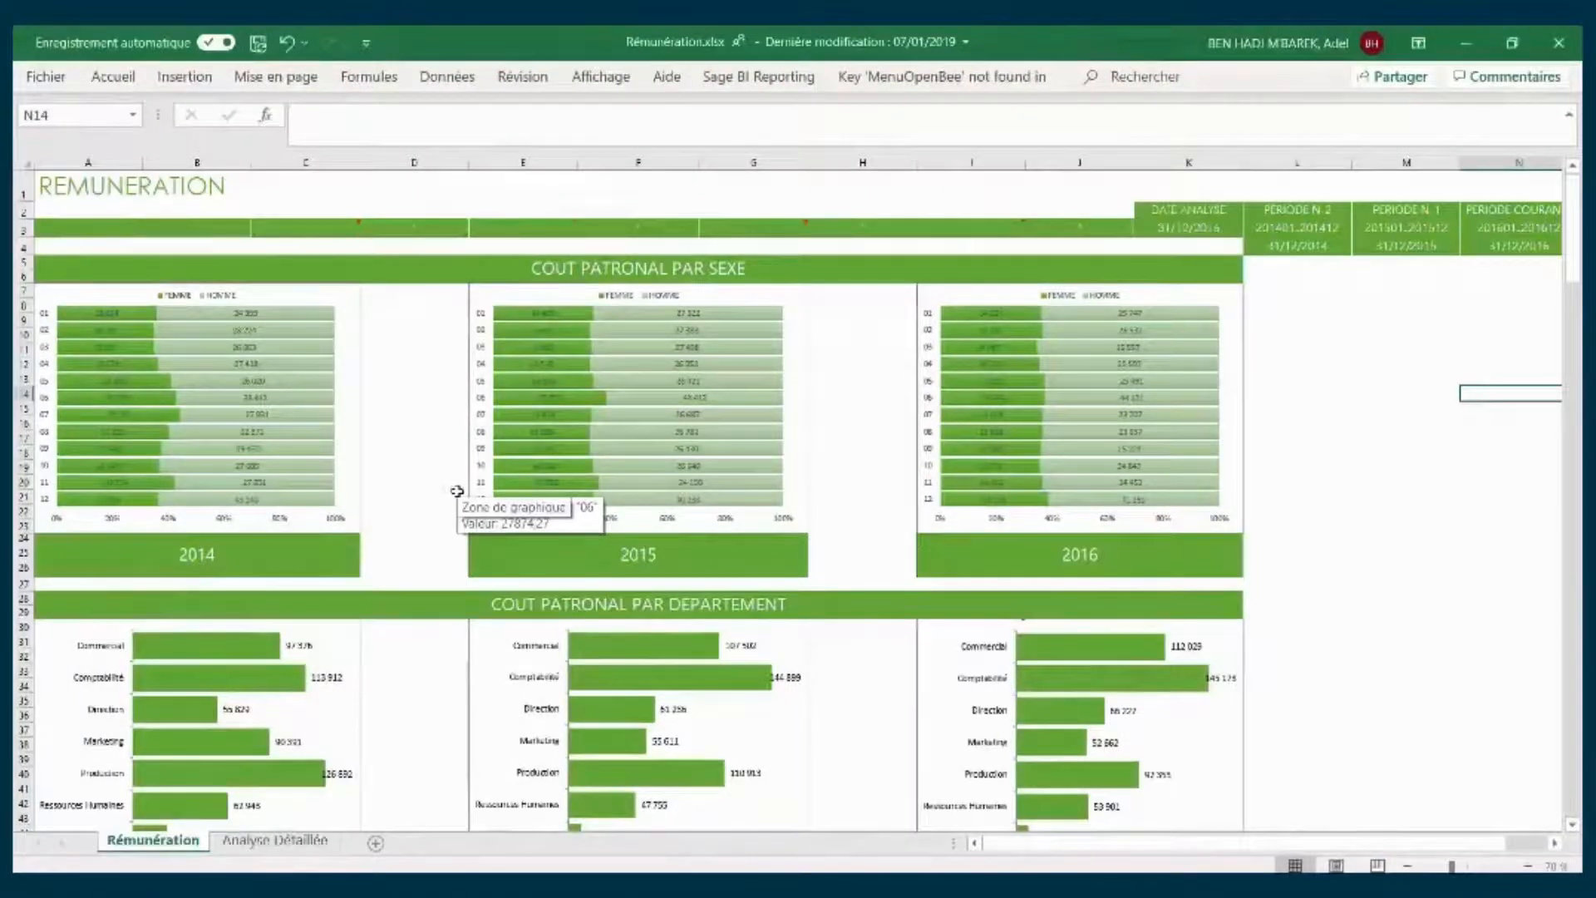
{"action": "mouse_move", "coordinate": [204, 430]}
{"action": "key", "text": "ctrl"}
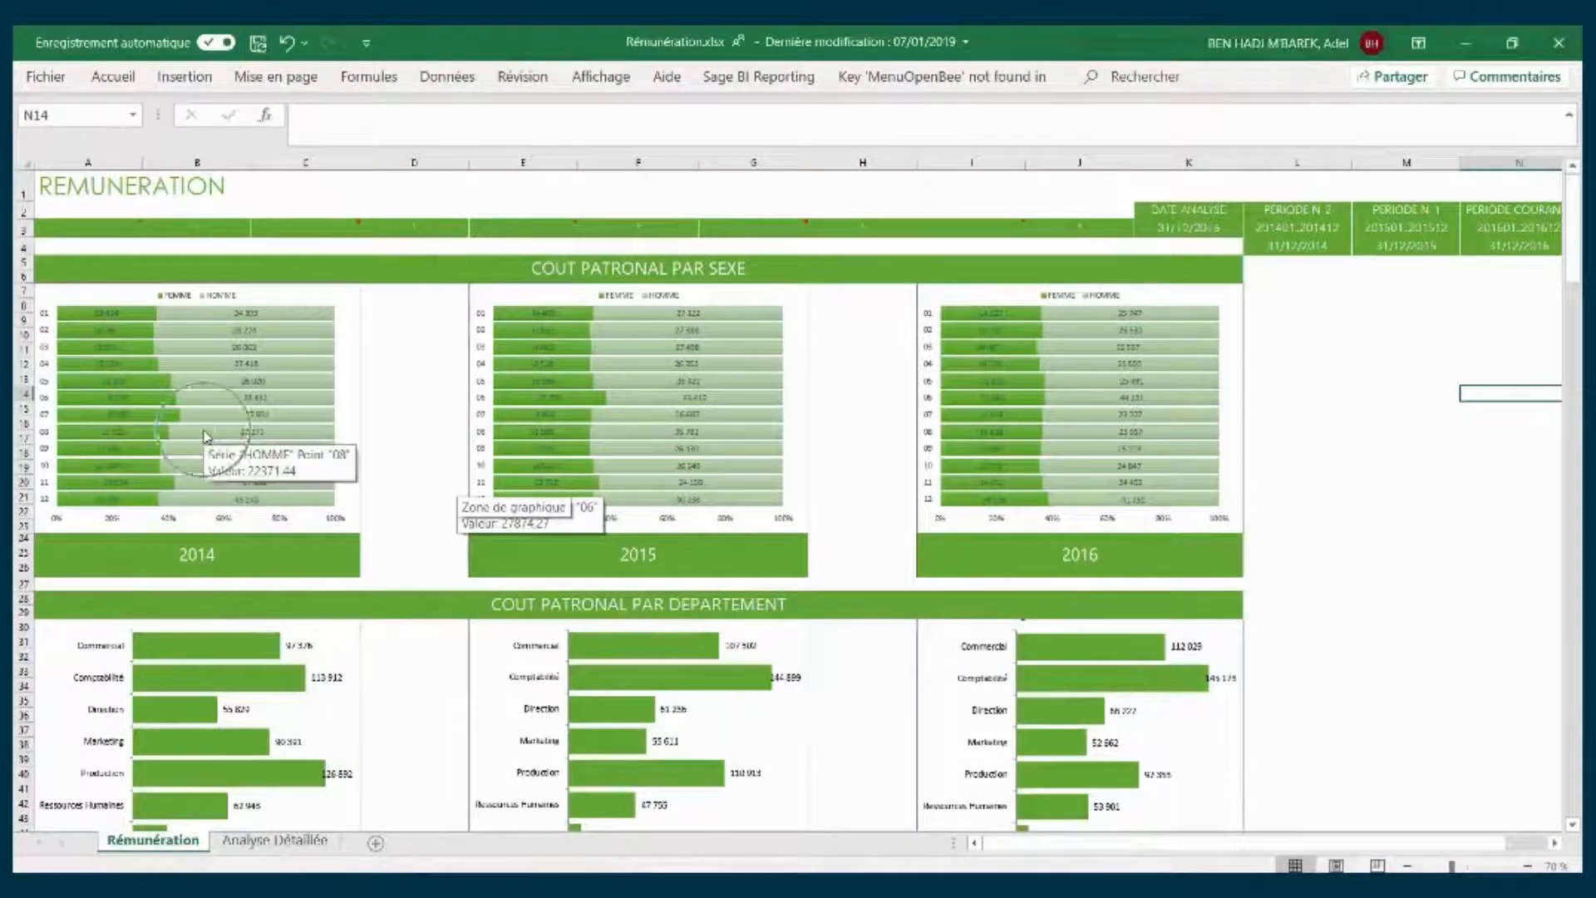
{"action": "key", "text": "ctrl"}
{"action": "key", "text": "ctrl"}
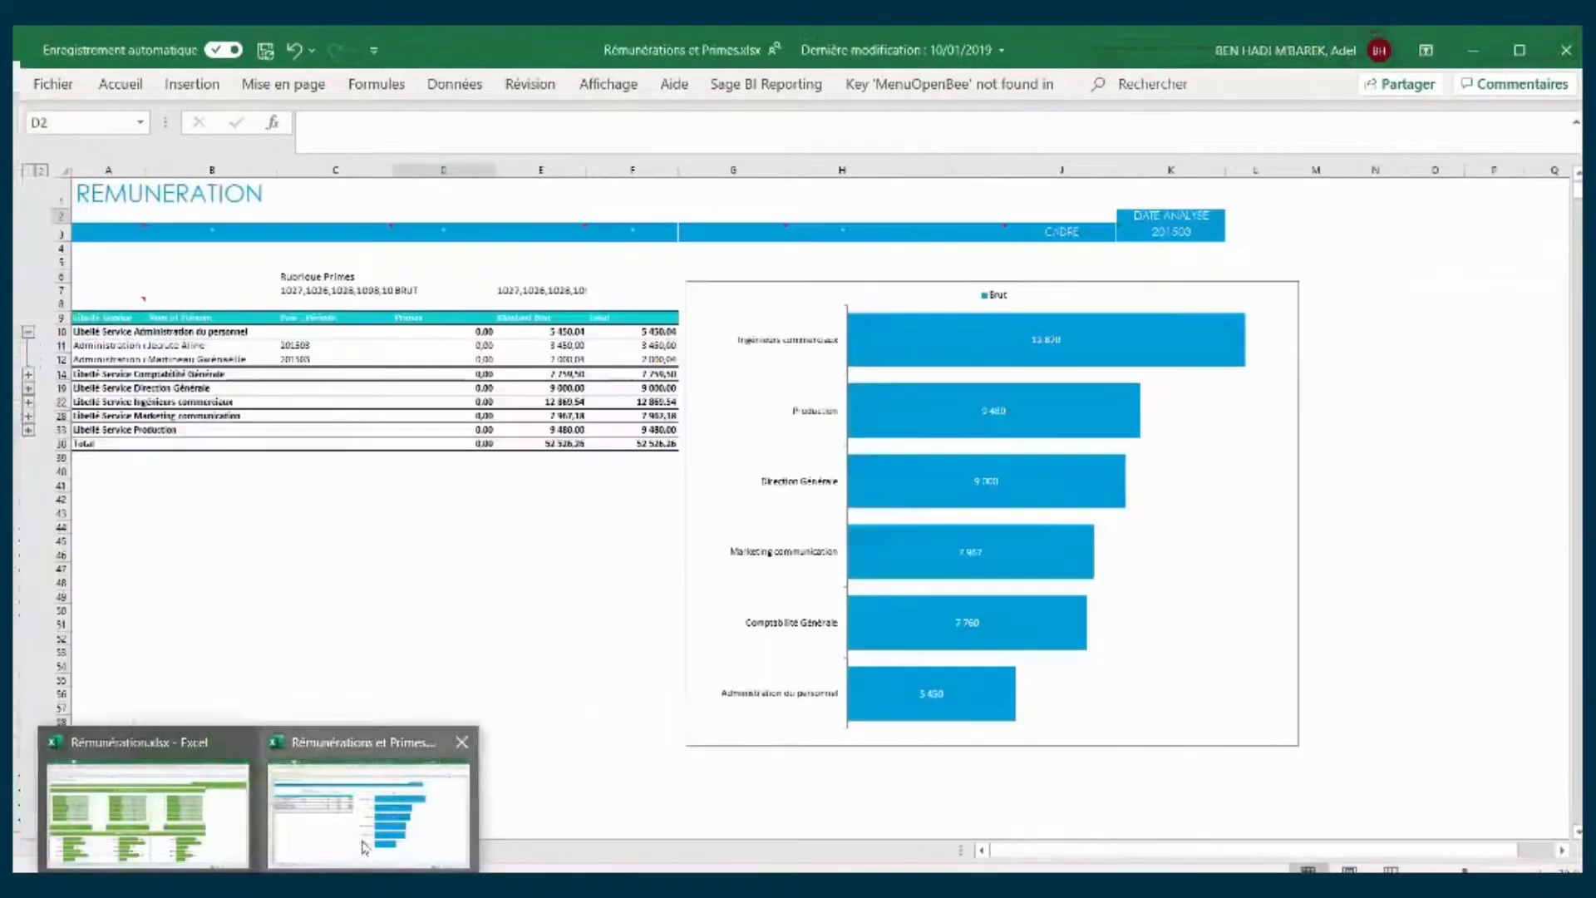
{"action": "left_click", "coordinate": [379, 798]}
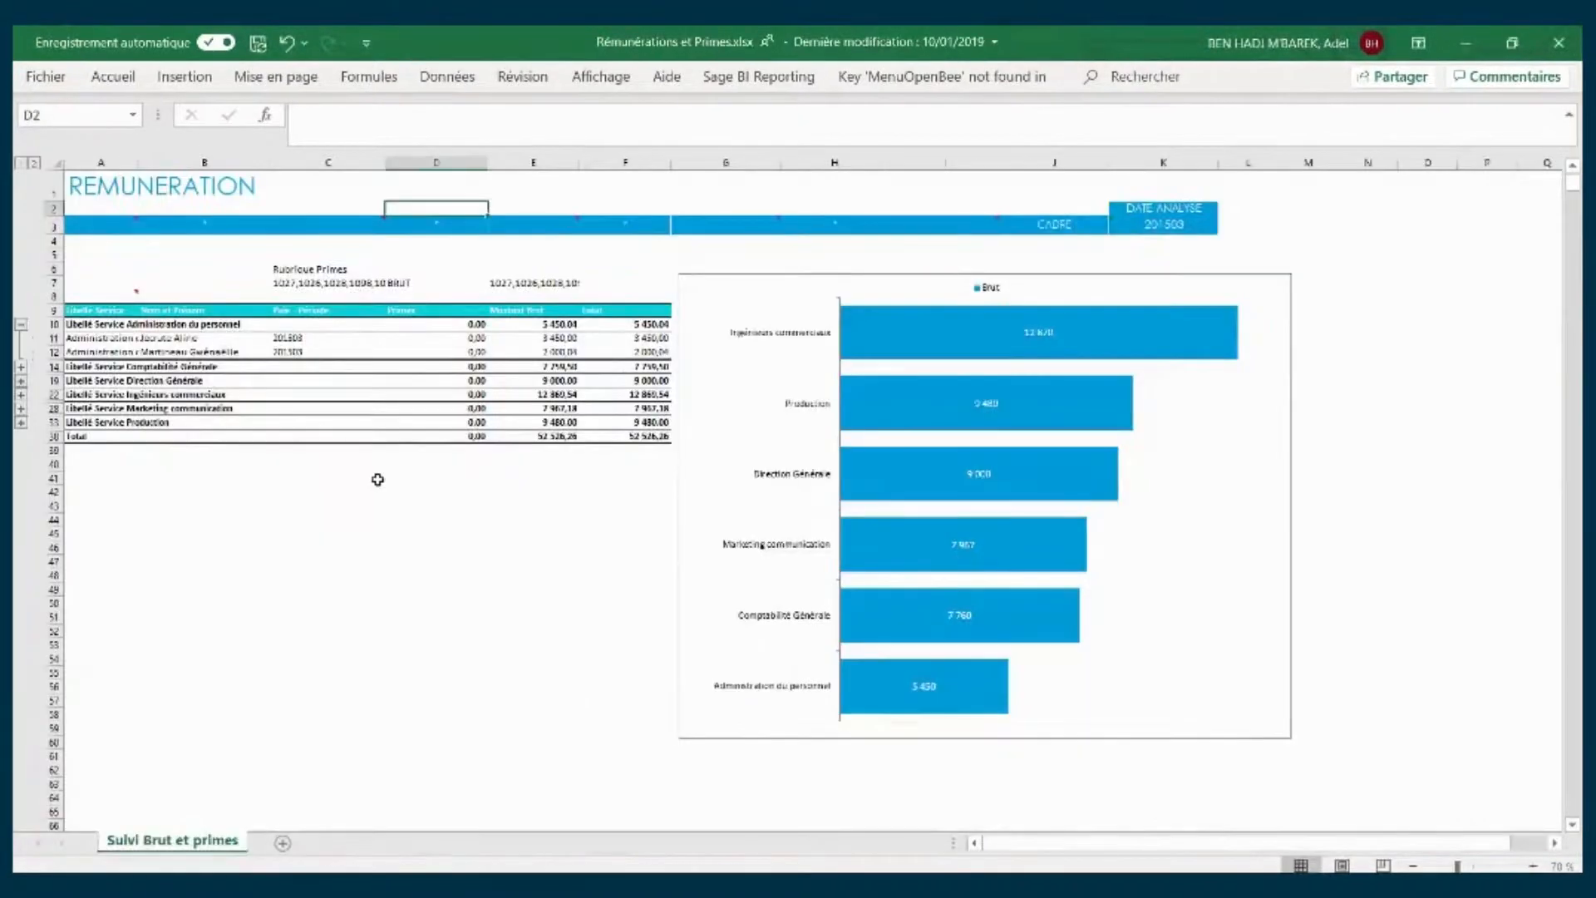